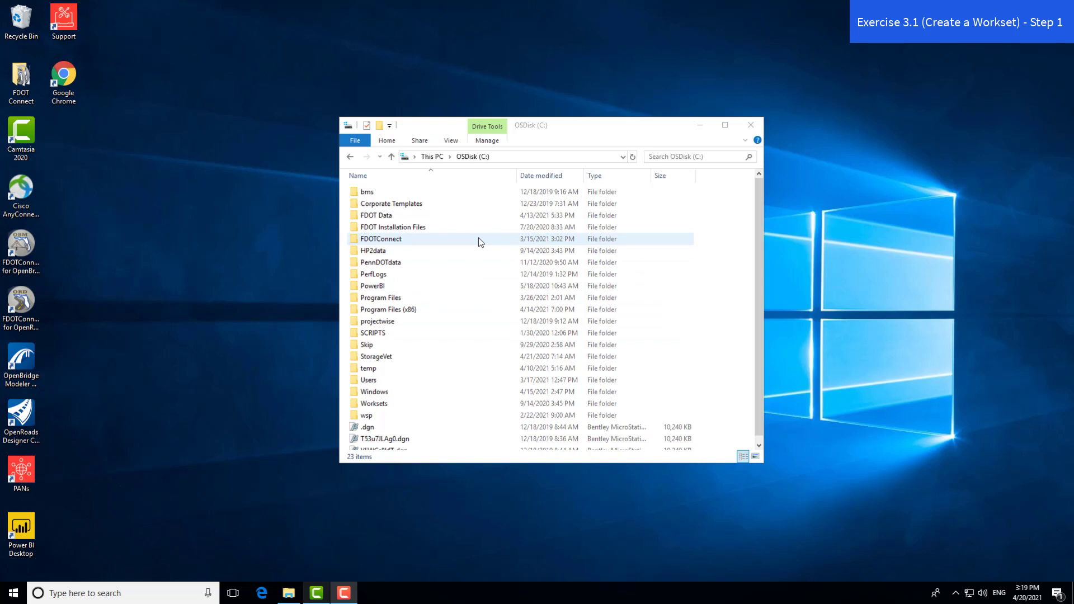
- Browse C:\Worksets\FDOT\0_WORKSET_TEMPLATE to review its 37 folders, then close File Explorer
double_click(413, 240)
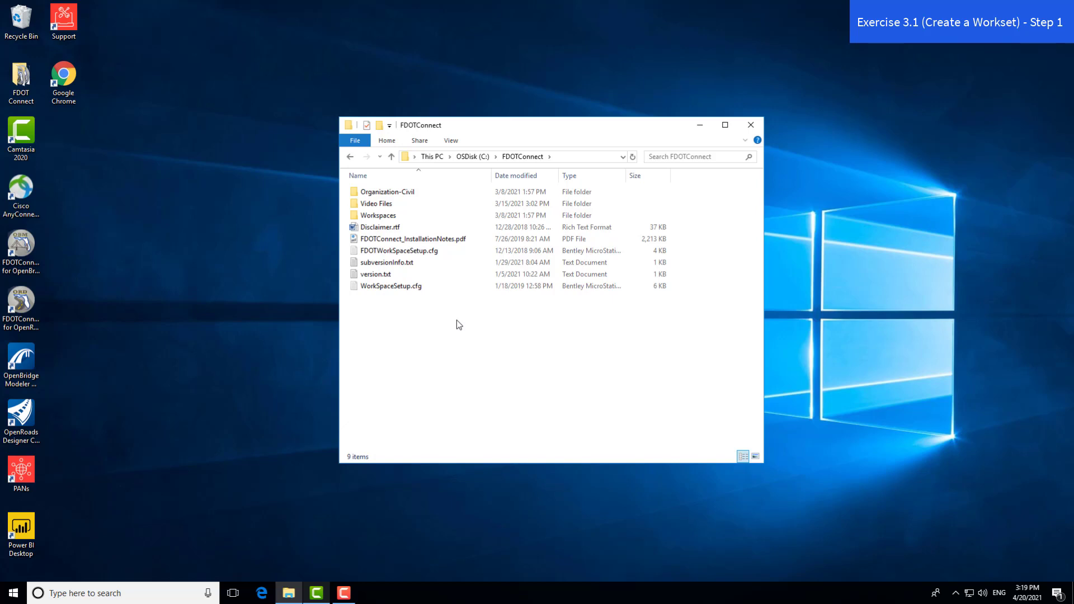
left_click(471, 156)
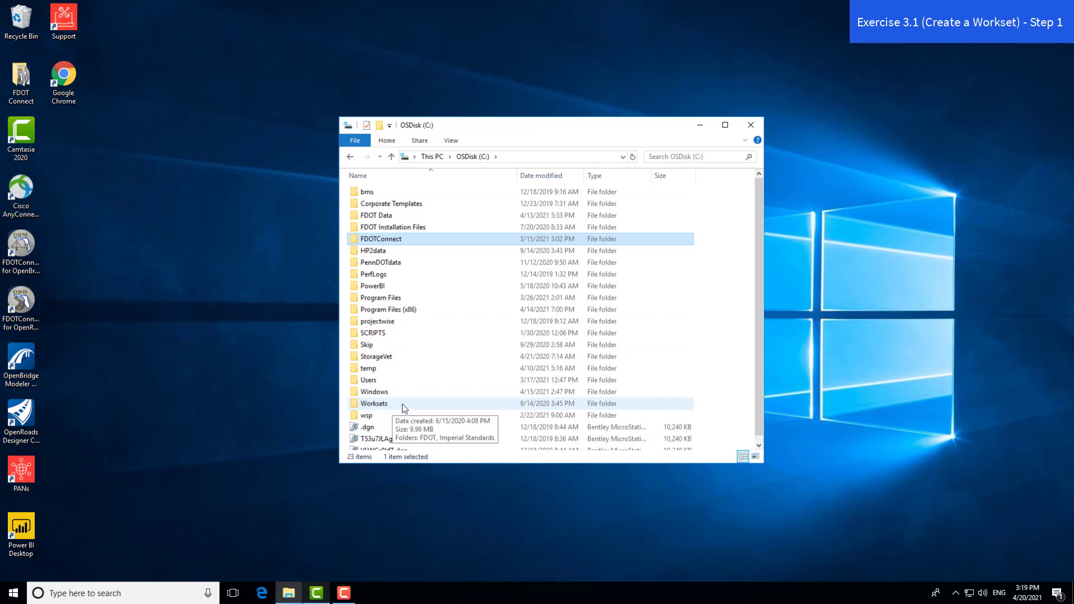
double_click(401, 404)
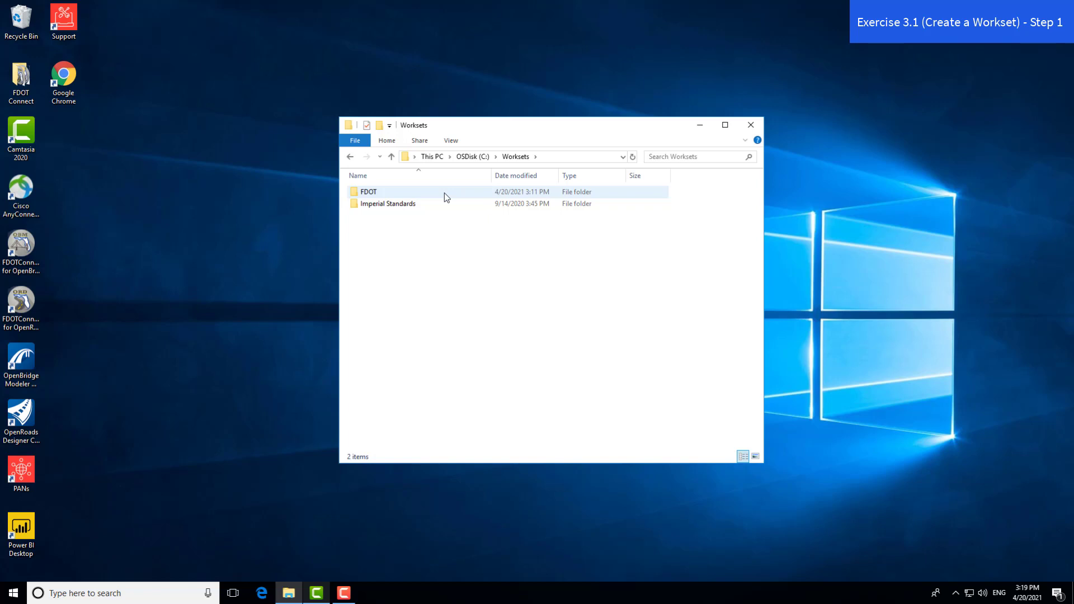
double_click(445, 192)
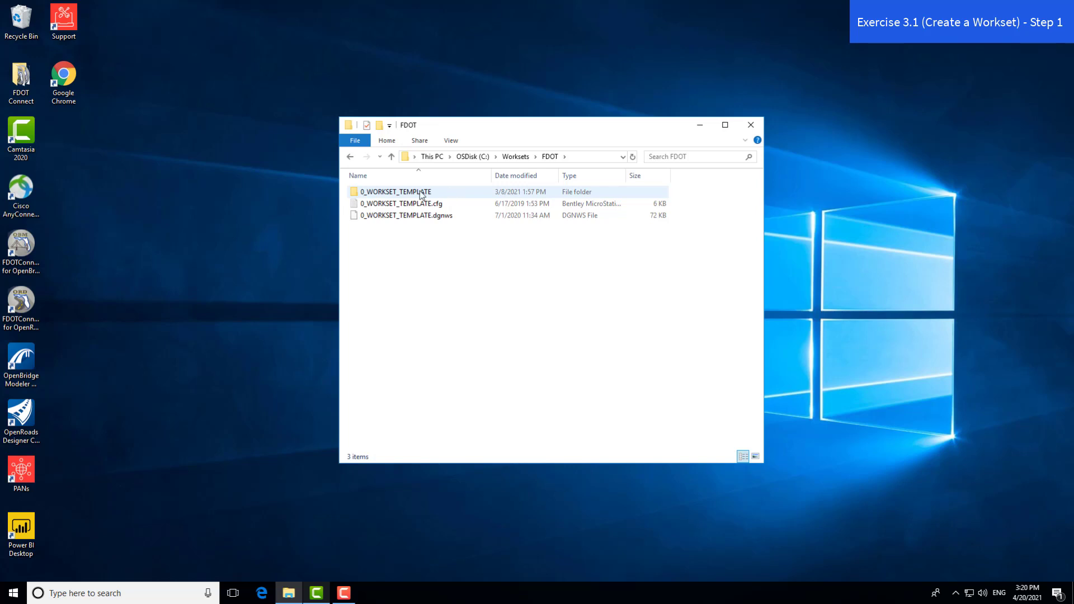
double_click(439, 191)
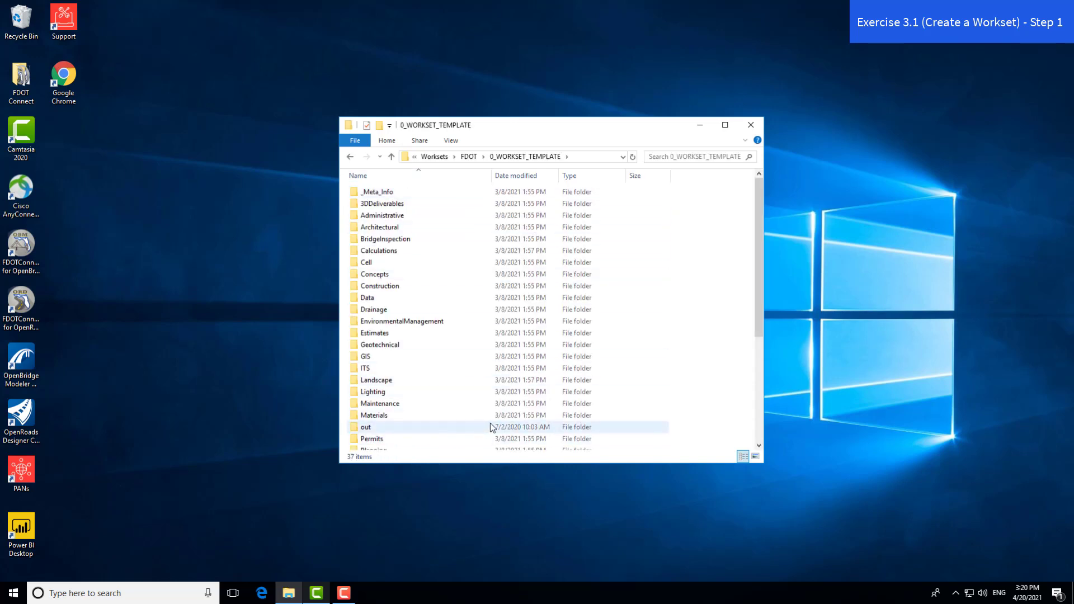
scroll(491, 427, "down", 5)
scroll(491, 427, "up", 5)
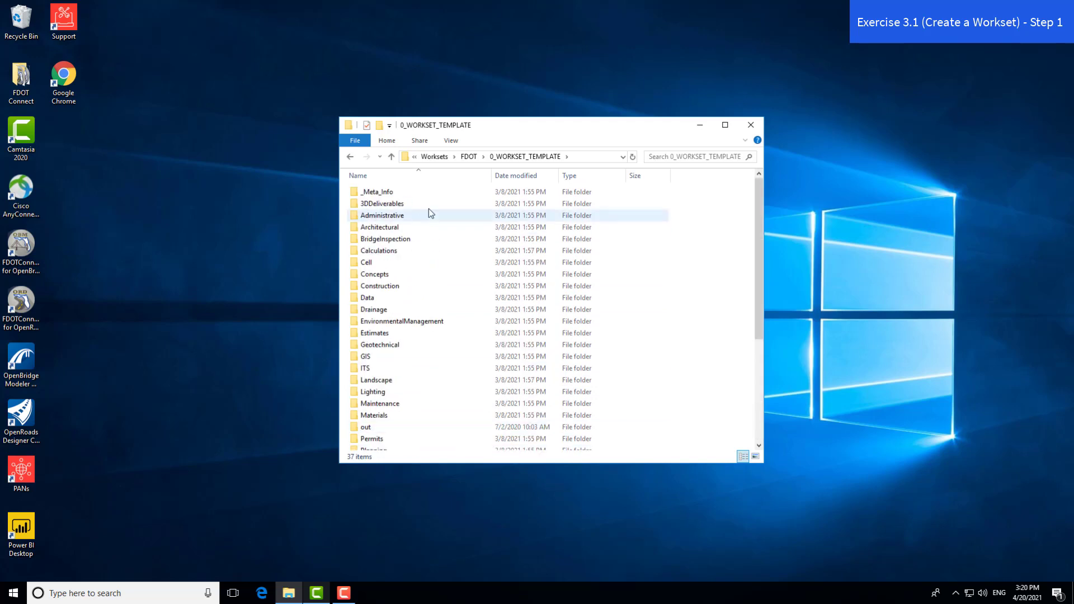
left_click(750, 125)
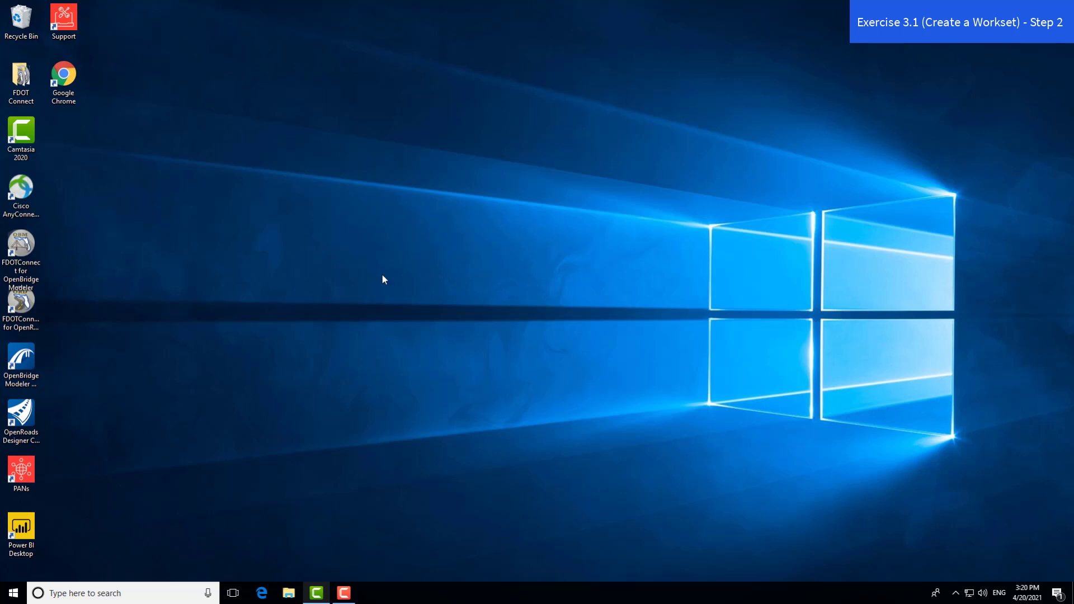
- Open the desktop FDOT Connect folder and select the FDOTConnect for OpenBridge Modeler shortcut
double_click(21, 81)
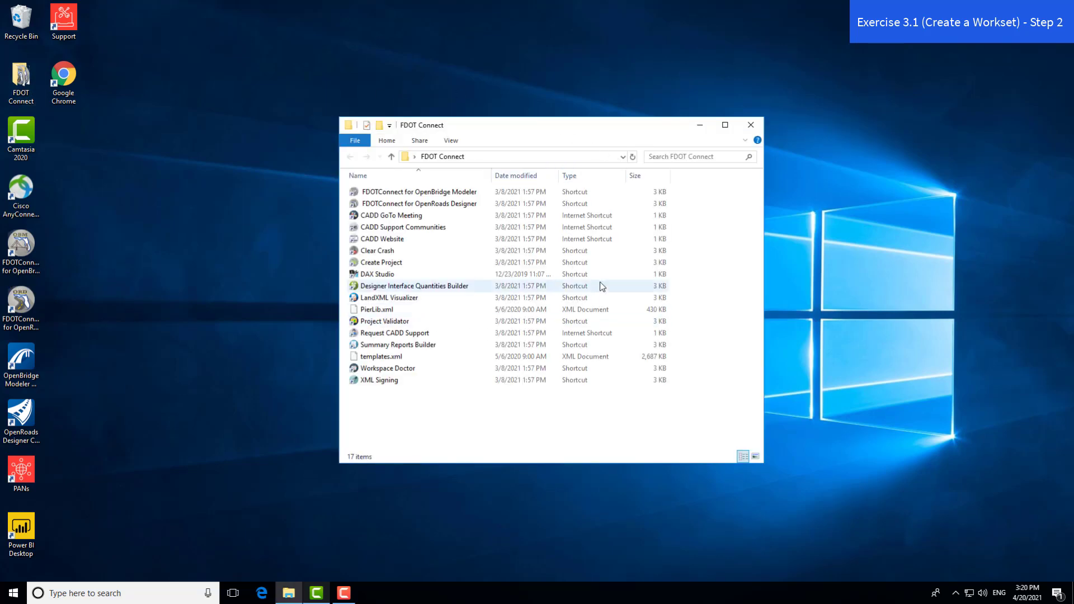
left_click(483, 193)
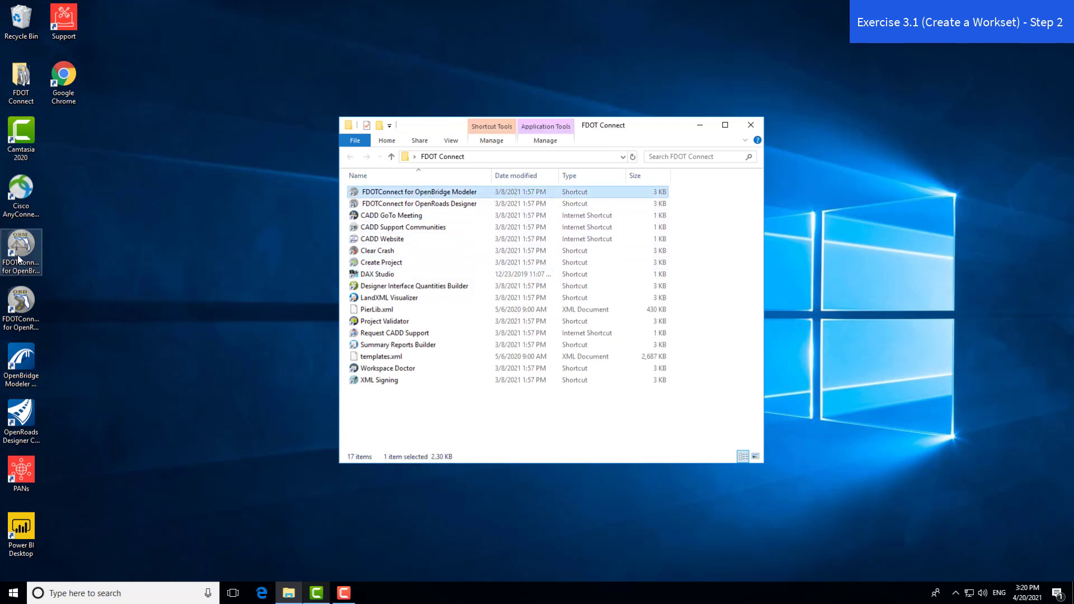
left_click(458, 404)
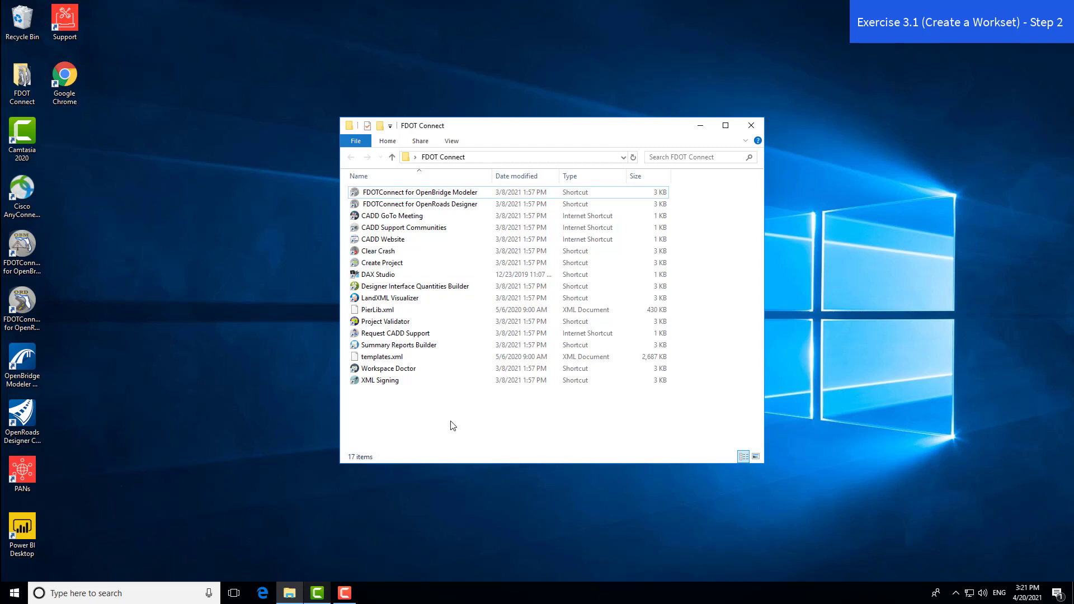
- Launch the FDOTConnect for OpenBridge Modeler shortcut to reach the FDOT start page
left_click(481, 195)
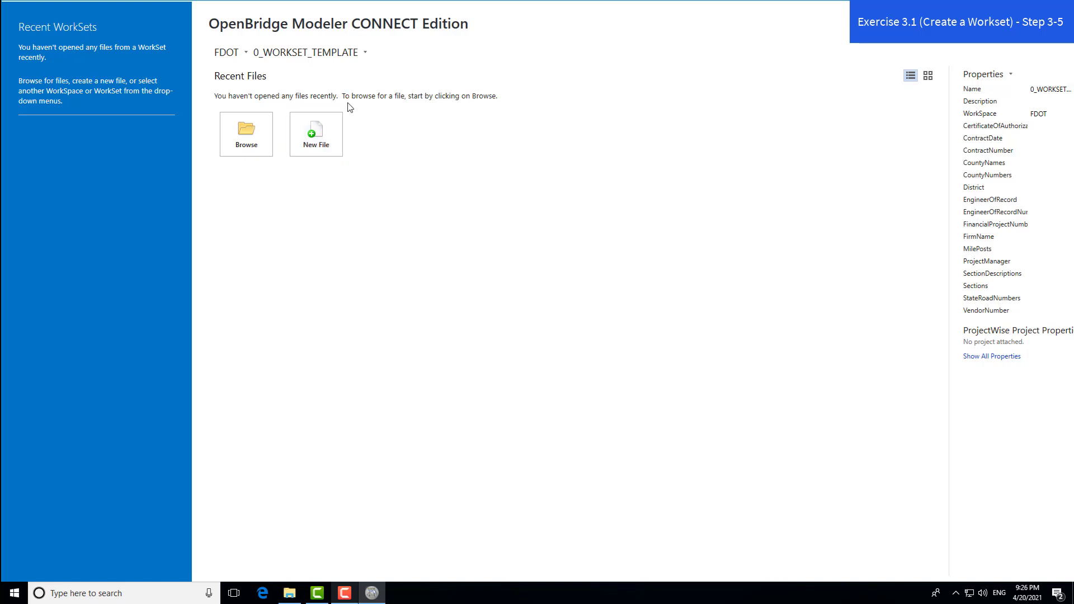
- Keep FDOT as the WorkSpace and choose Create WorkSet... from the WorkSet list
left_click(247, 55)
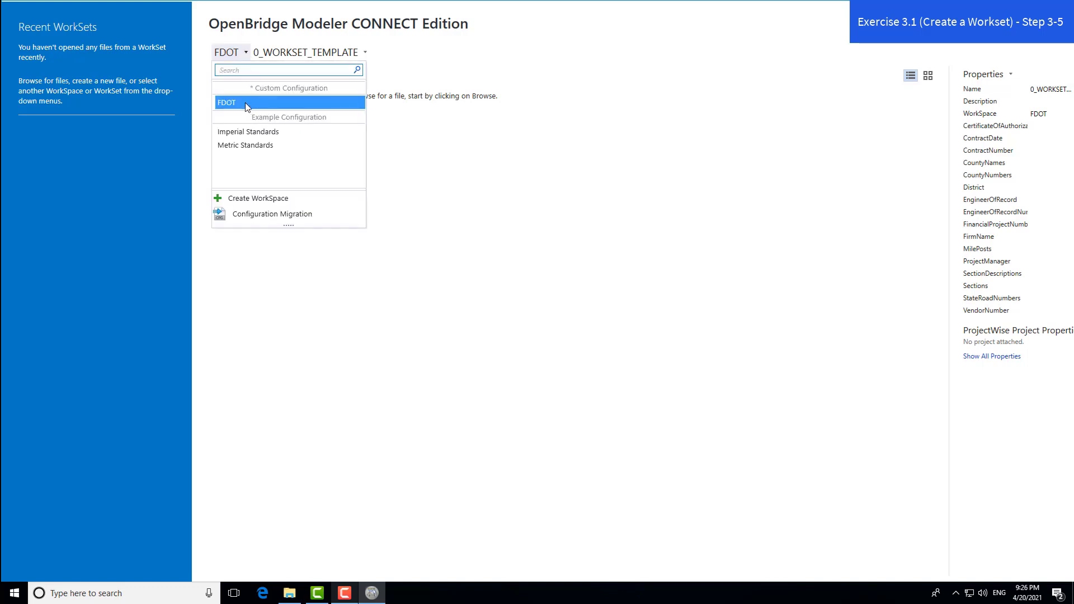
left_click(247, 104)
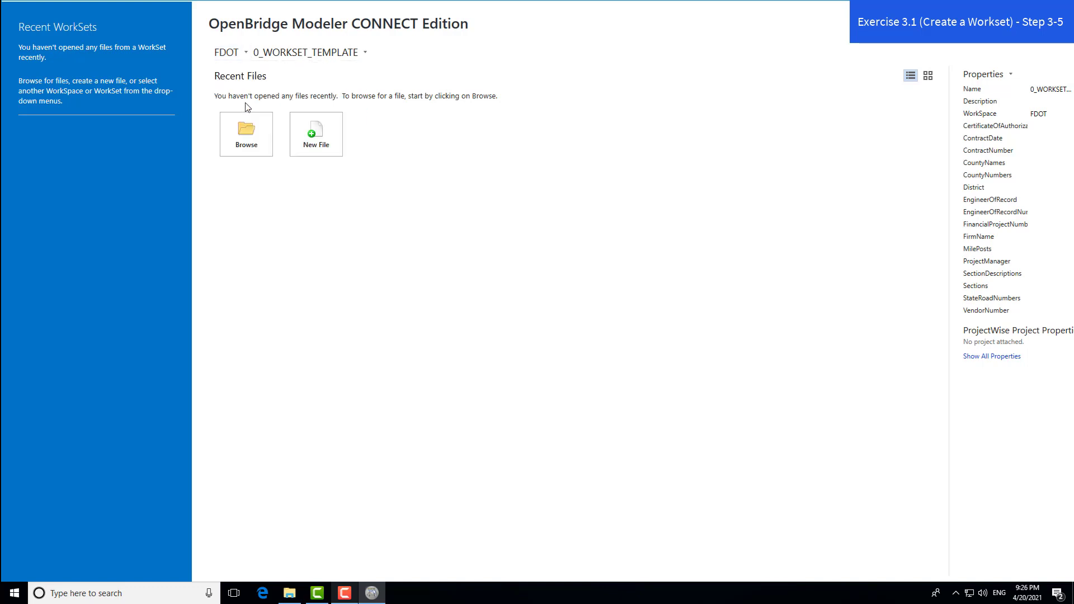
left_click(366, 53)
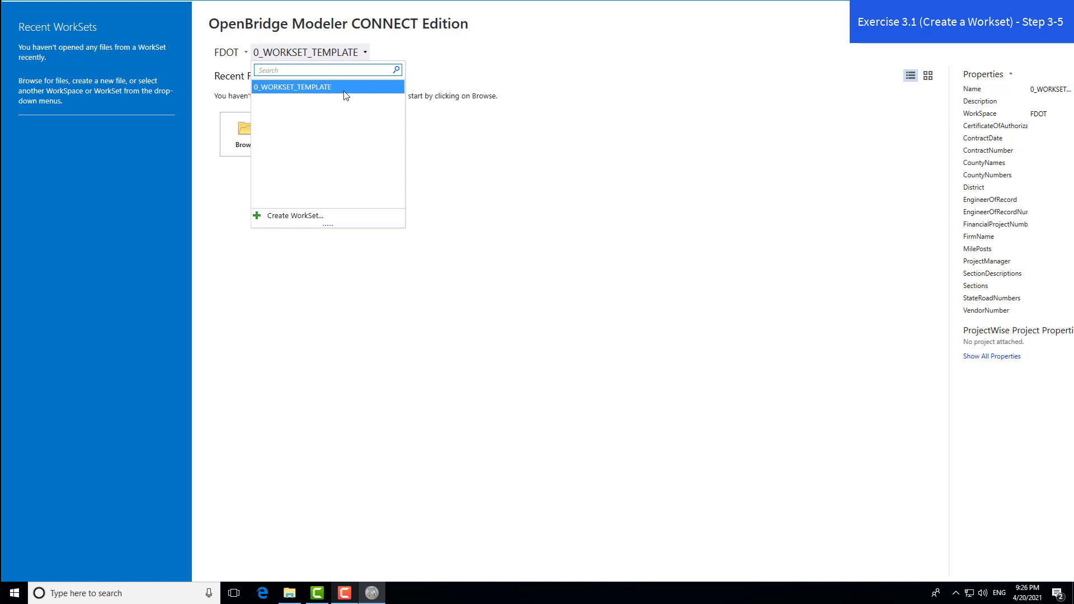
left_click(323, 217)
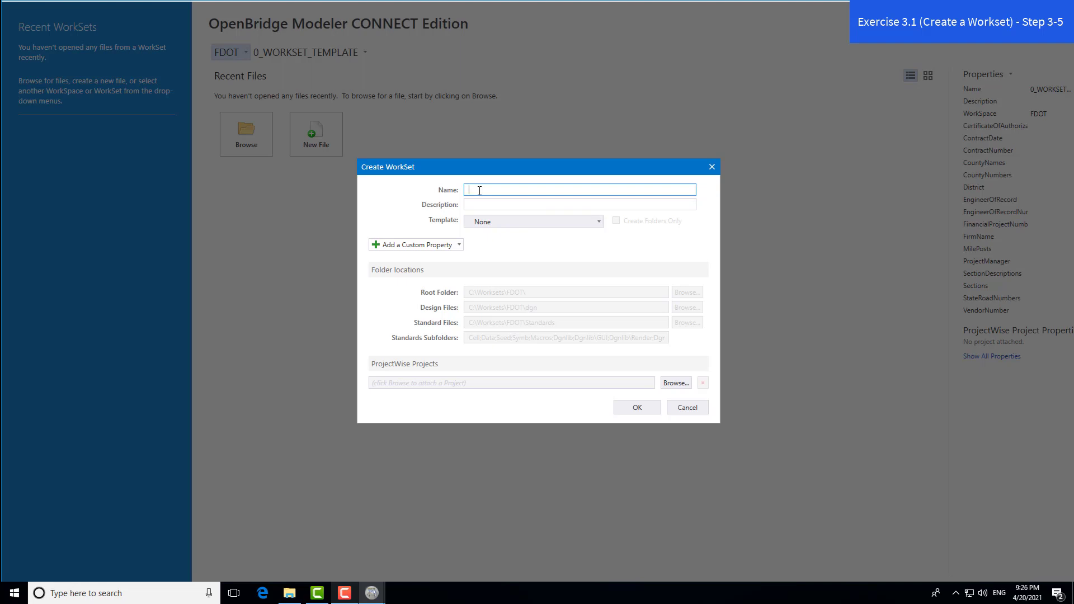
type("240")
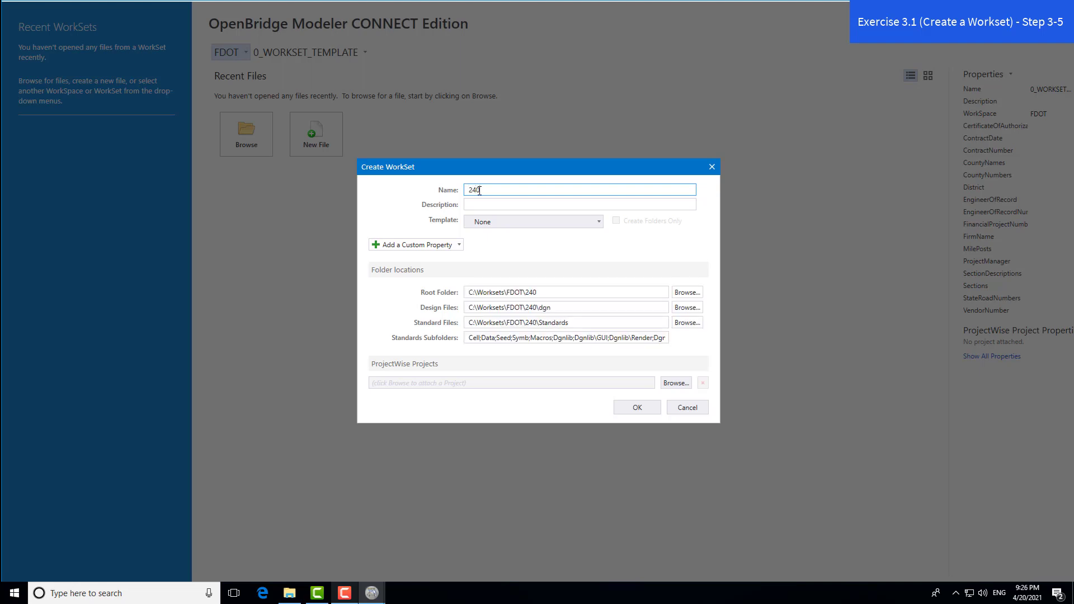
type("835715201")
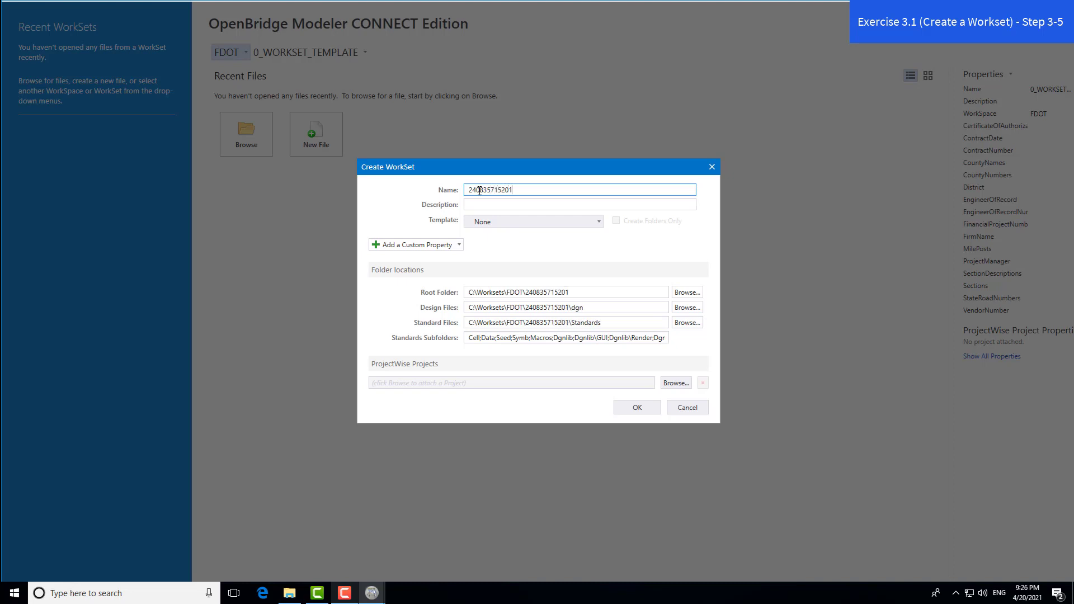
left_click(565, 203)
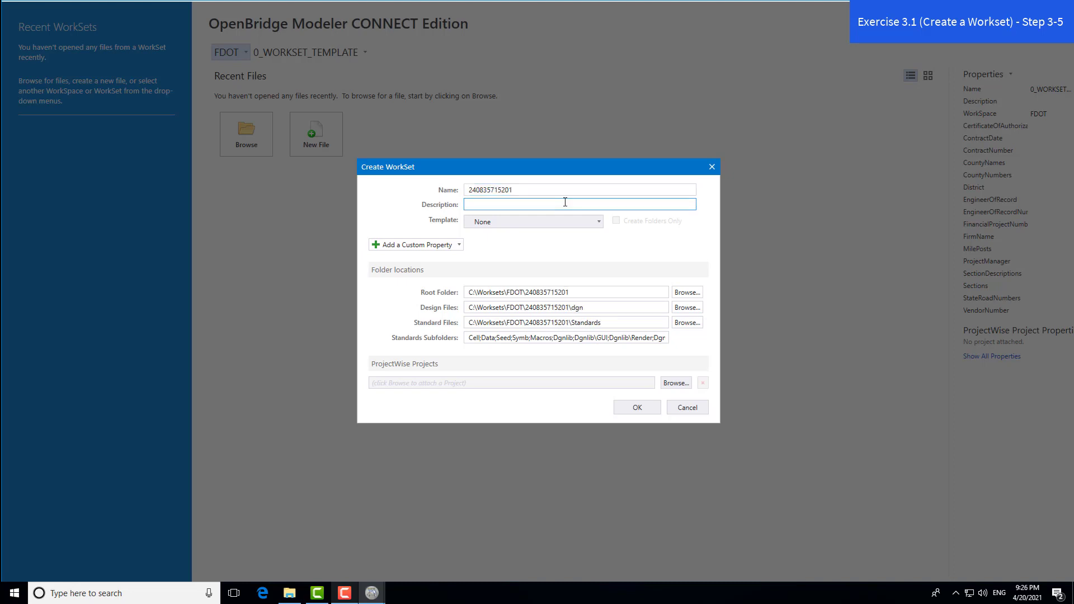
type("Workset Test")
left_click(600, 222)
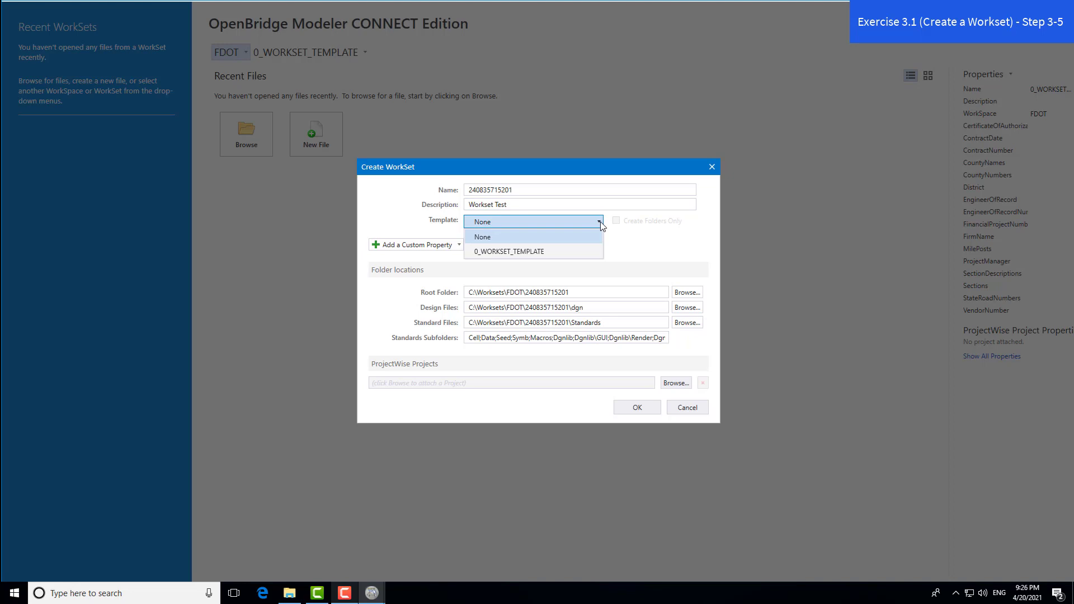
left_click(544, 251)
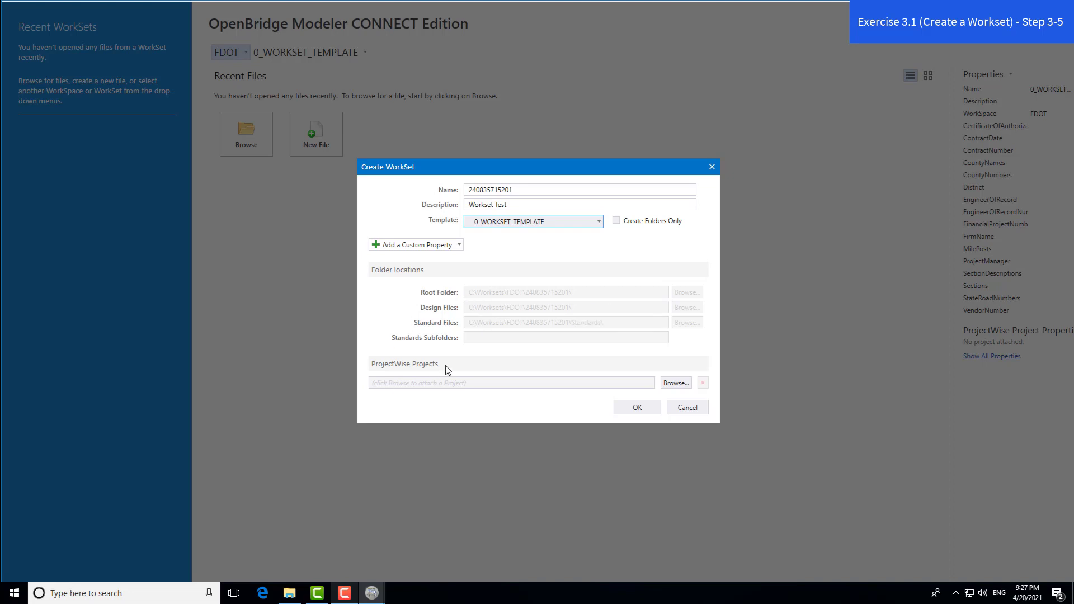
left_click(627, 409)
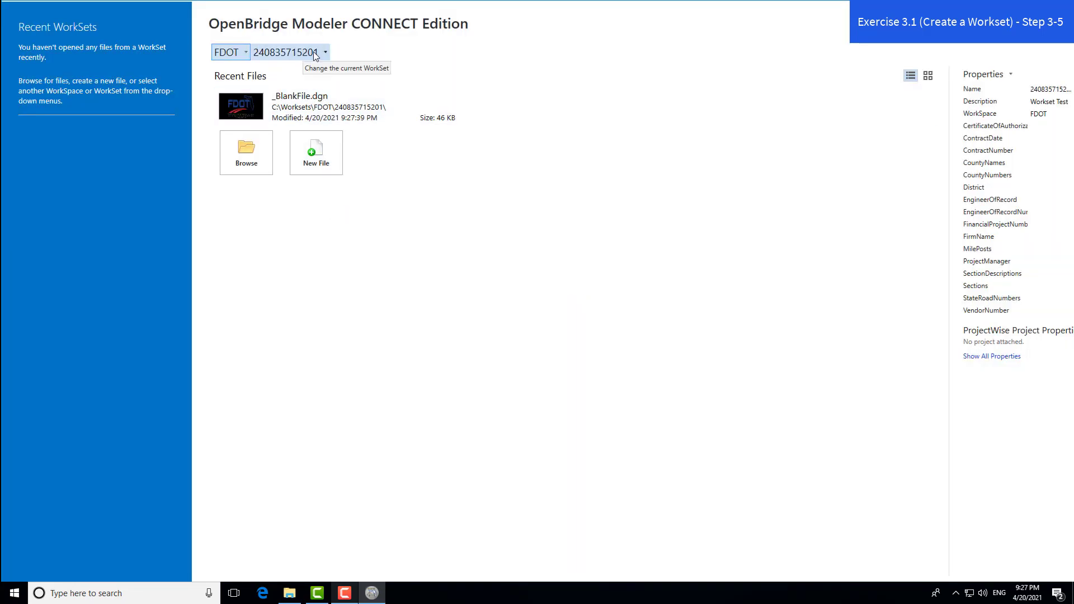
left_click(290, 593)
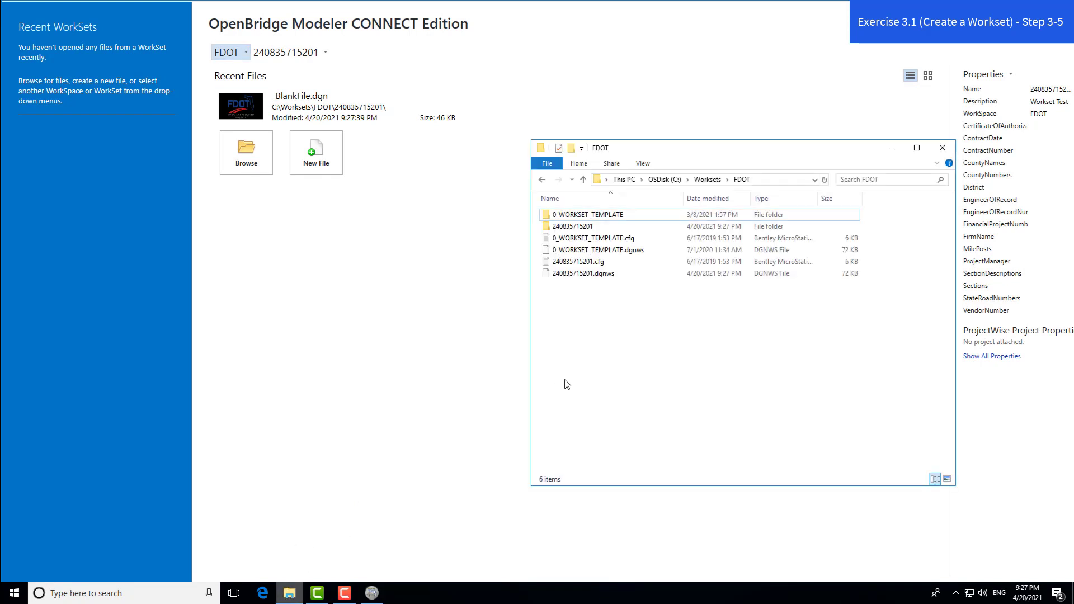
left_click(590, 229)
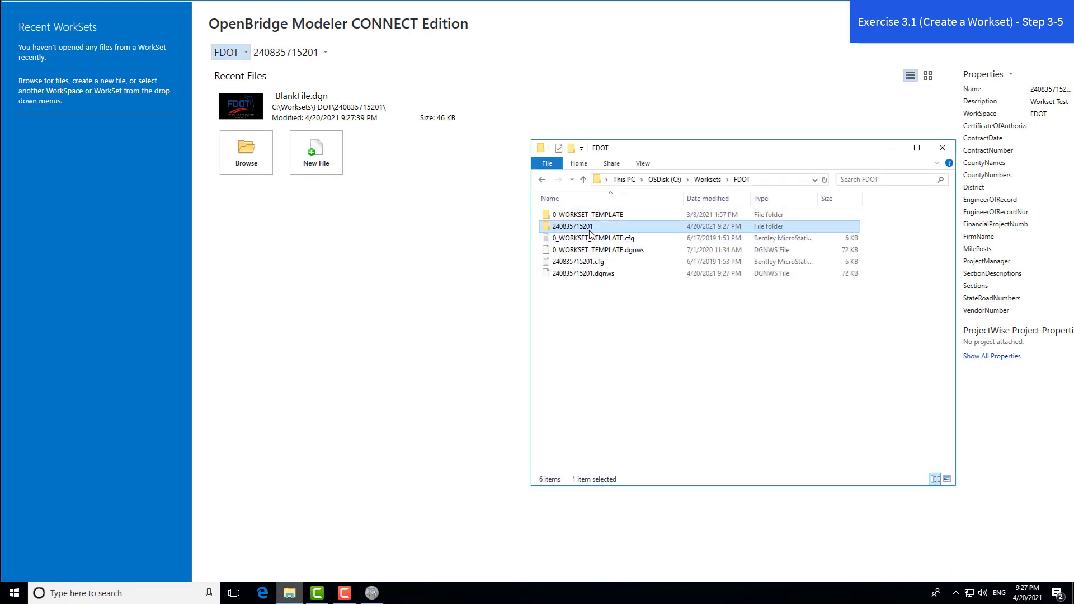
double_click(612, 226)
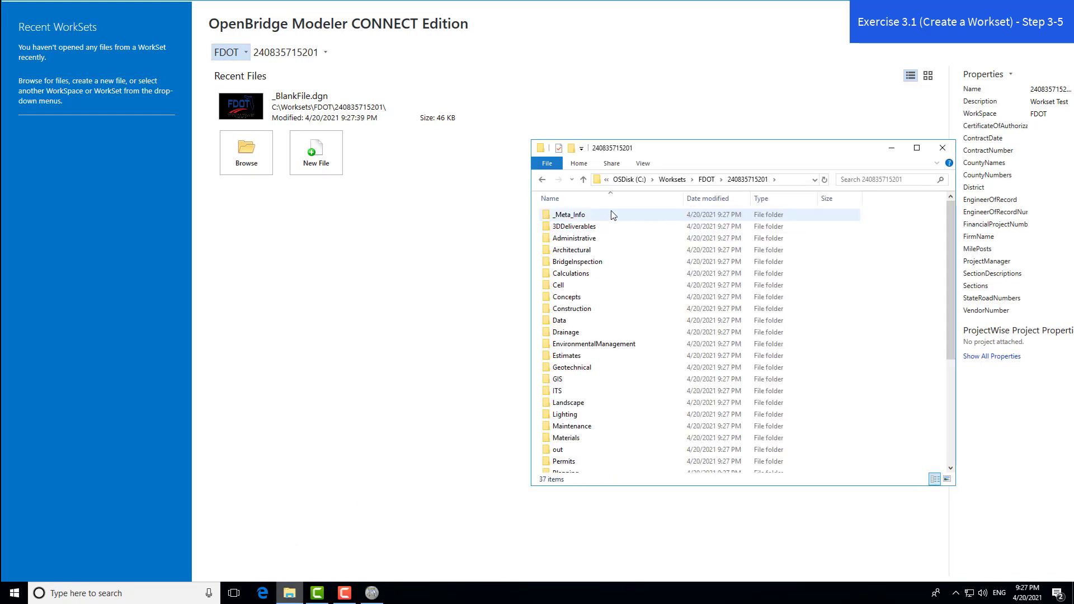
scroll(611, 241, "down", 2)
scroll(612, 249, "down", 3)
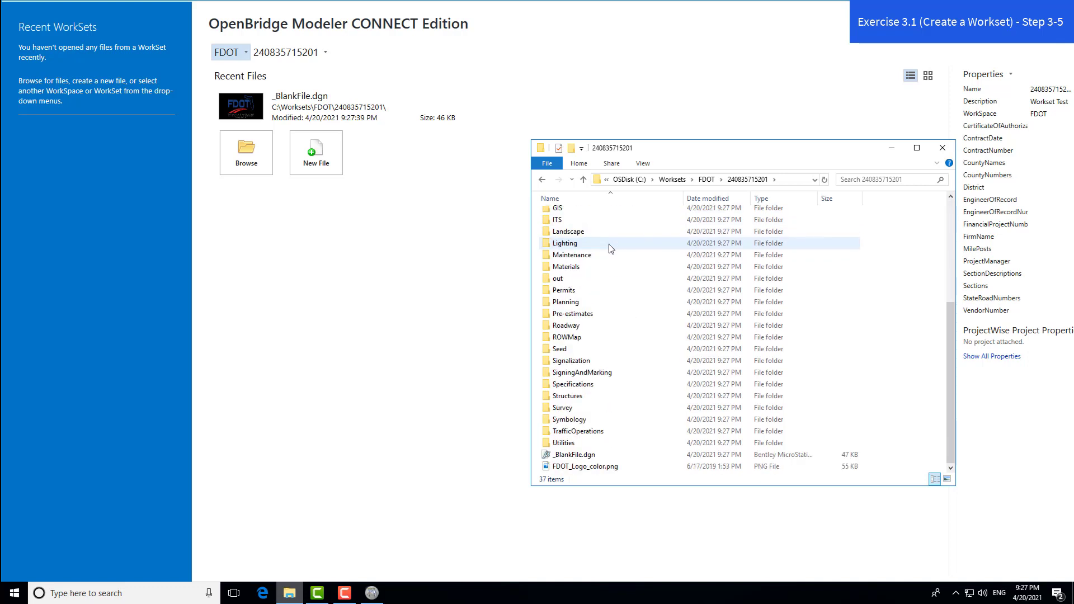
left_click(315, 368)
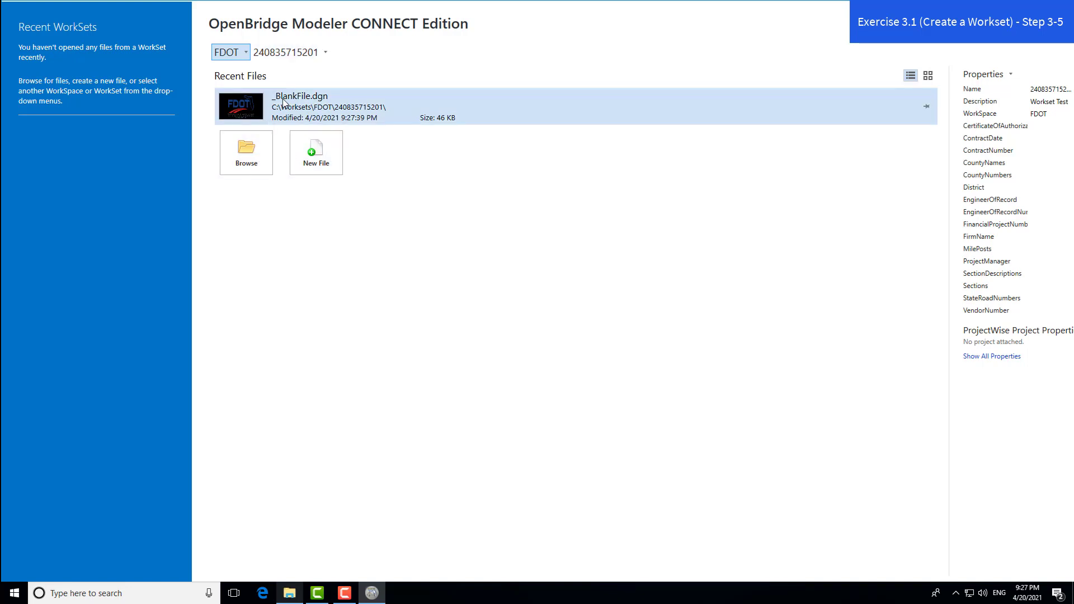
- Browse to the workset folder and open _BlankFile.dgn
left_click(251, 156)
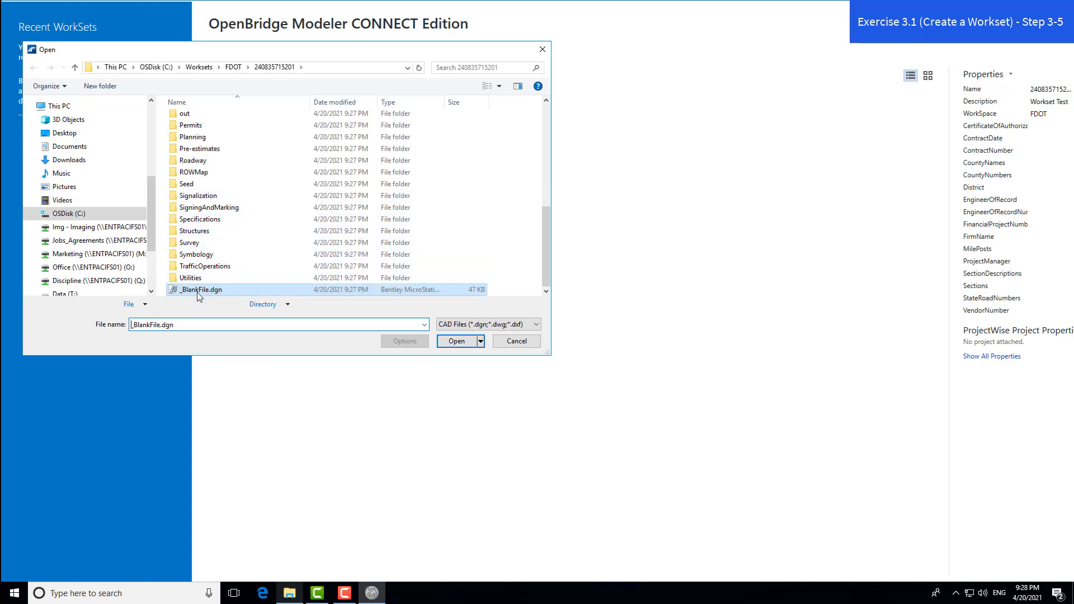
double_click(197, 290)
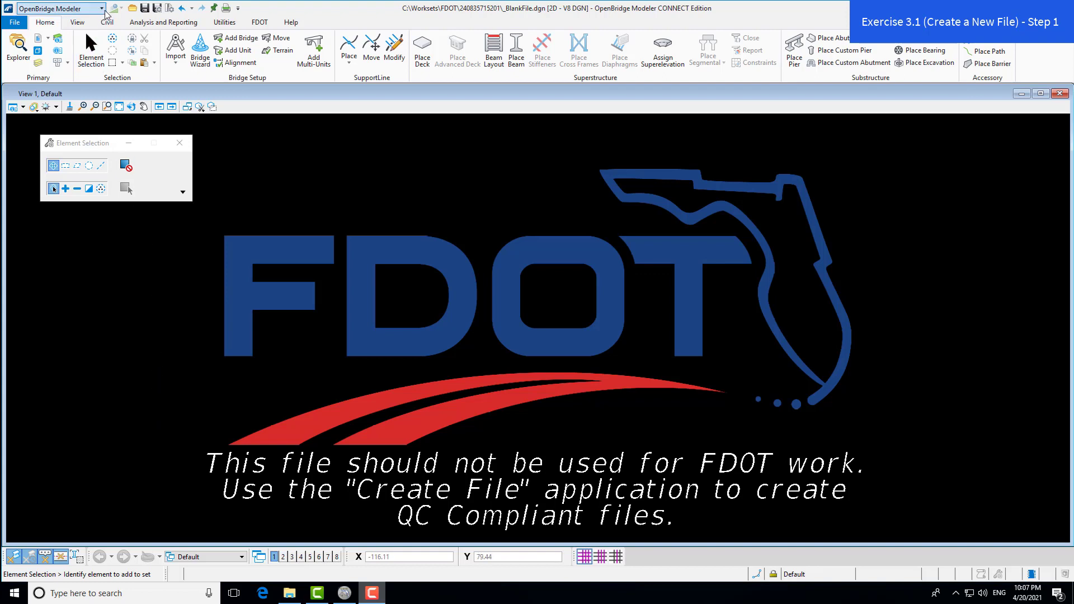
- Keep the OpenBridge Modeler workflow and launch Create File from the FDOT ribbon tab
left_click(103, 10)
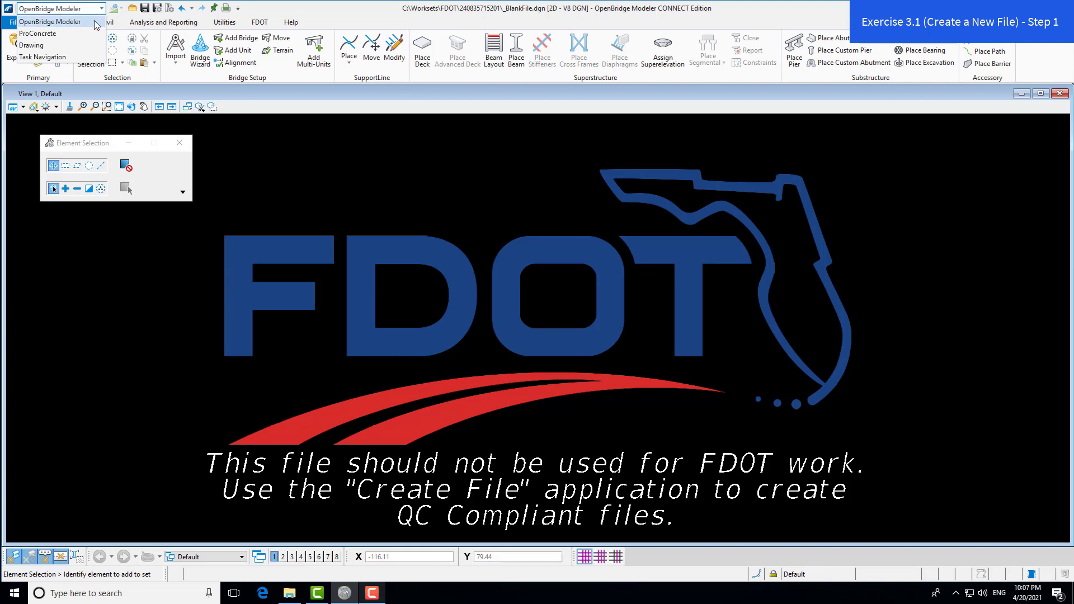
left_click(100, 23)
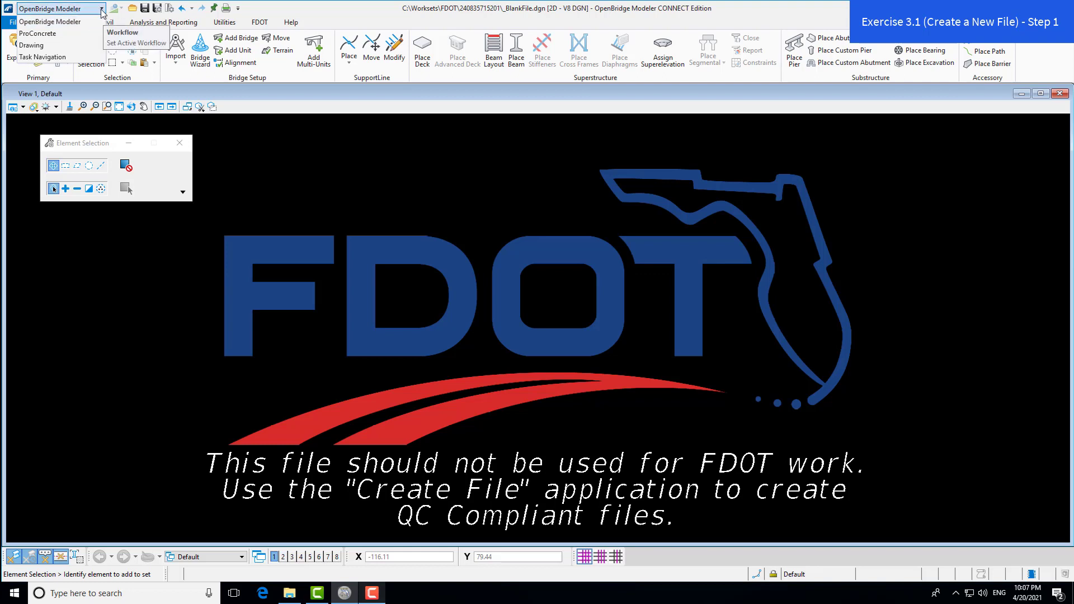
left_click(268, 25)
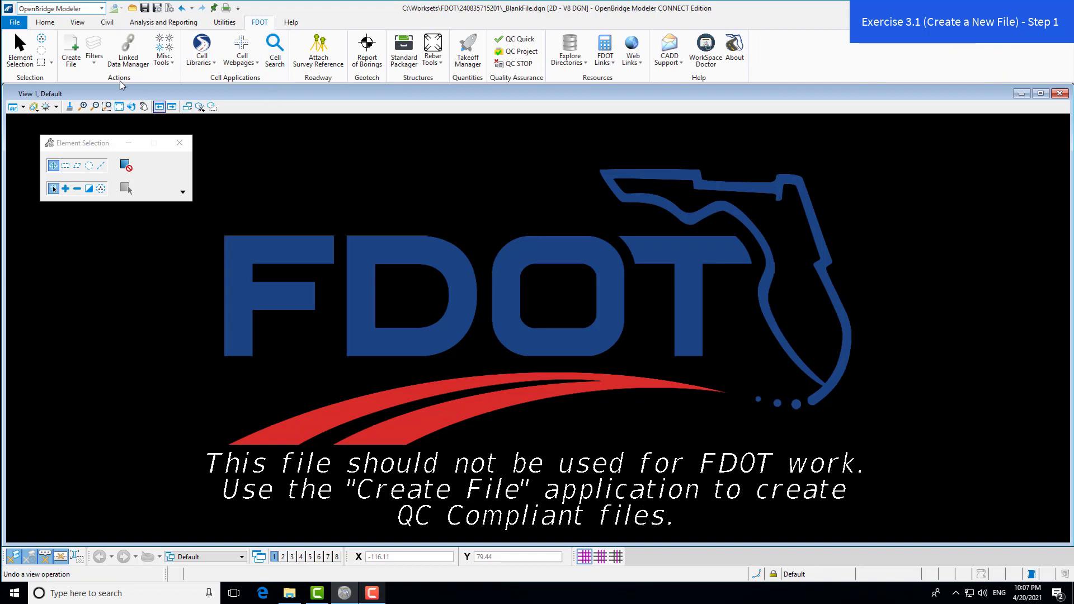
left_click(67, 60)
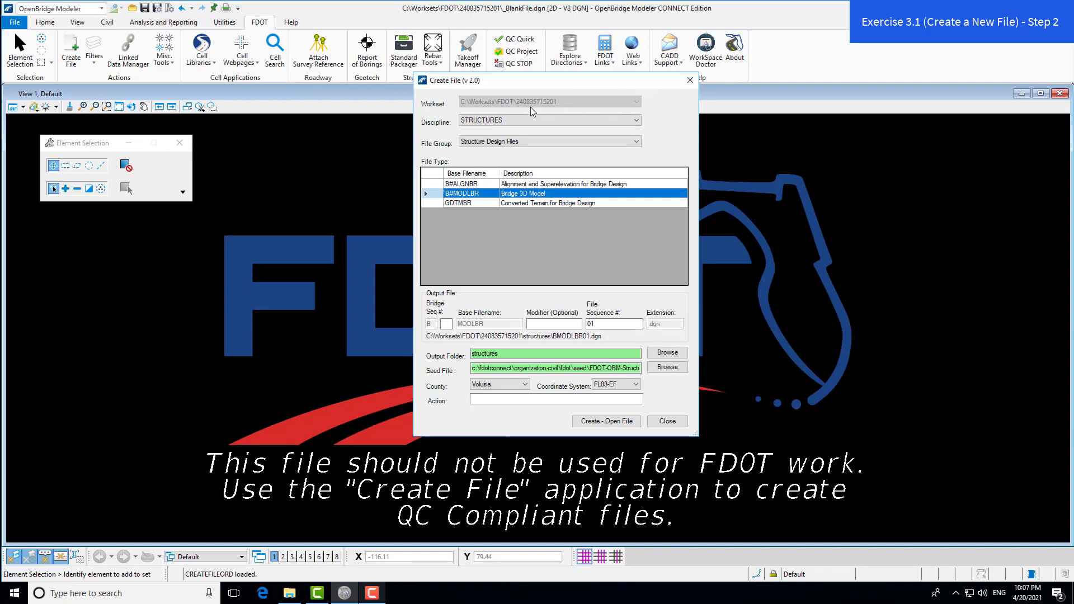
- Keep Discipline as STRUCTURES, set File Group to Structure Design Files, and select B#MODLBR
left_click(637, 119)
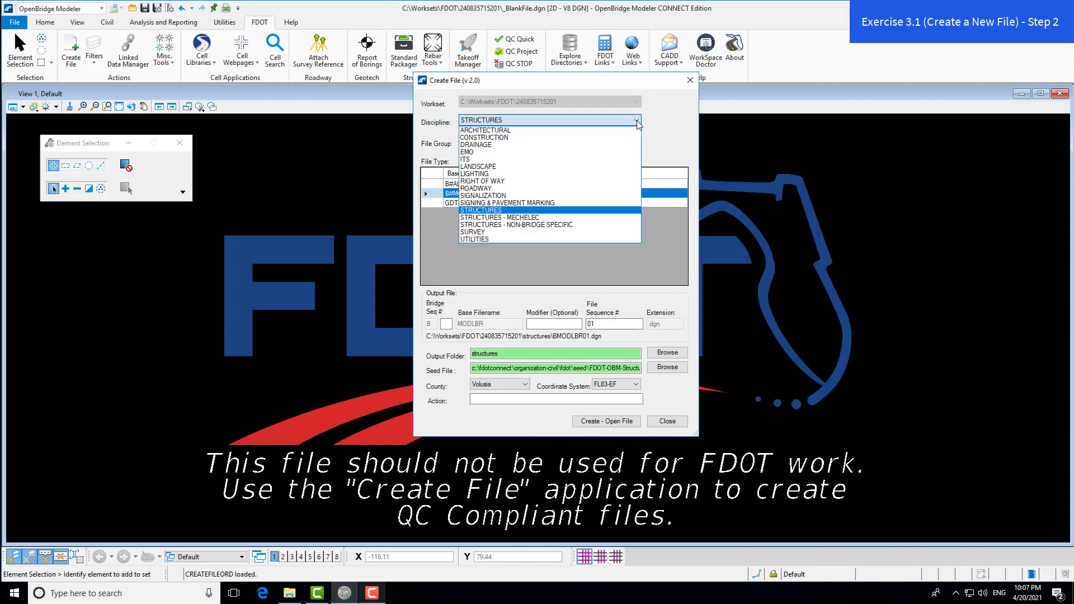
left_click(619, 211)
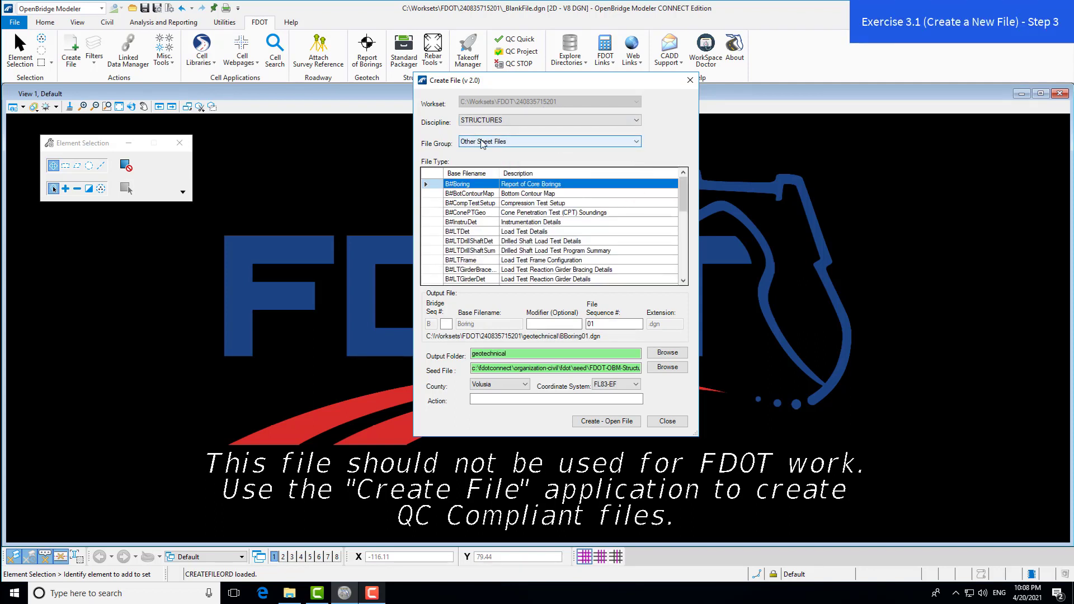
left_click(638, 143)
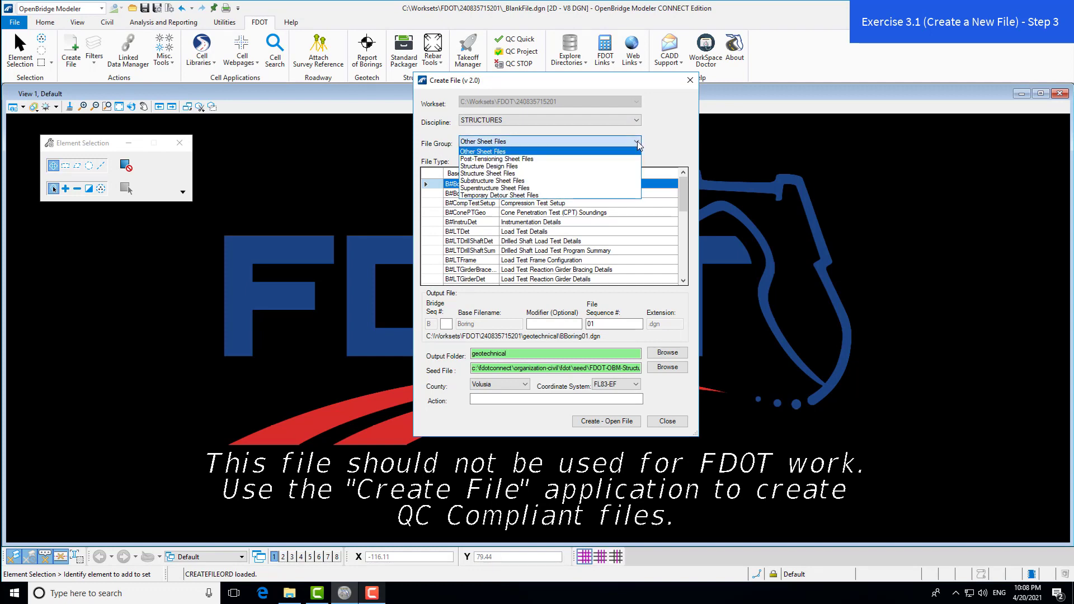
left_click(536, 166)
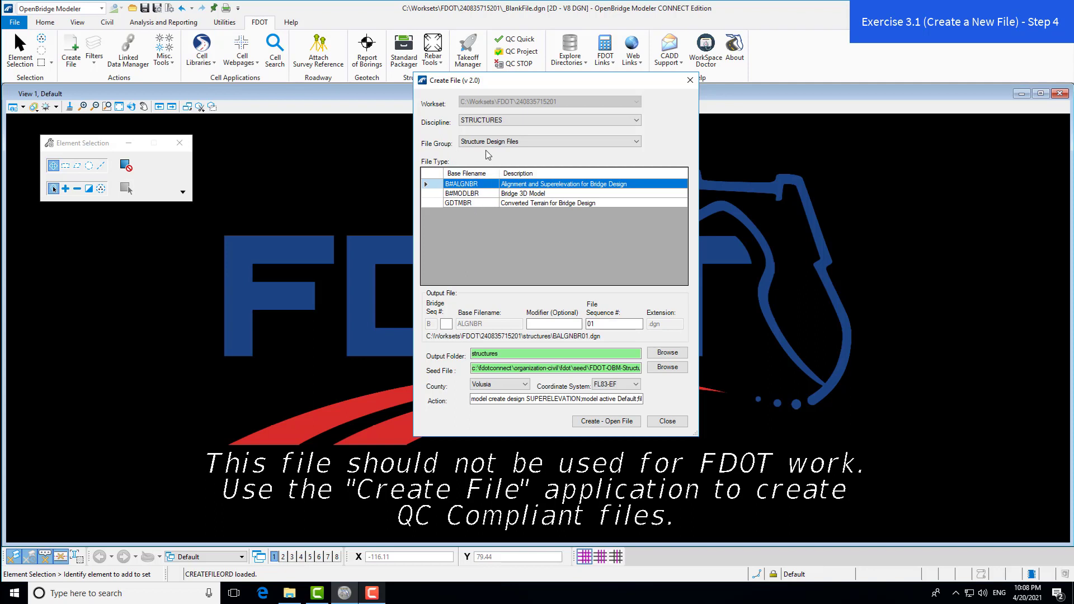
left_click(541, 195)
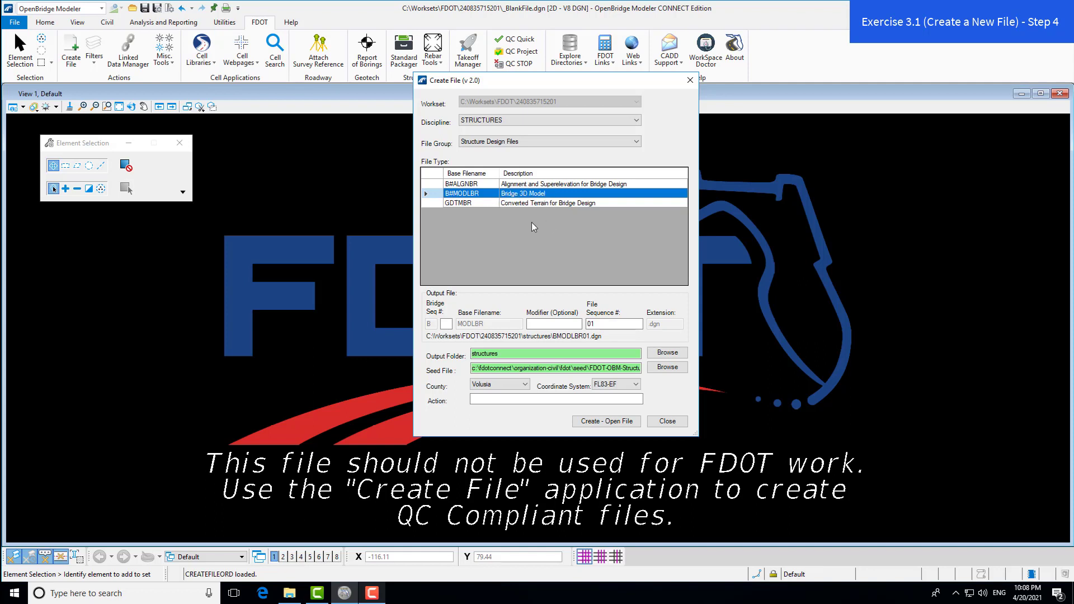
- Check the output folder and the full seed file path in Create File
left_click(496, 354)
left_click_drag(621, 370, 641, 370)
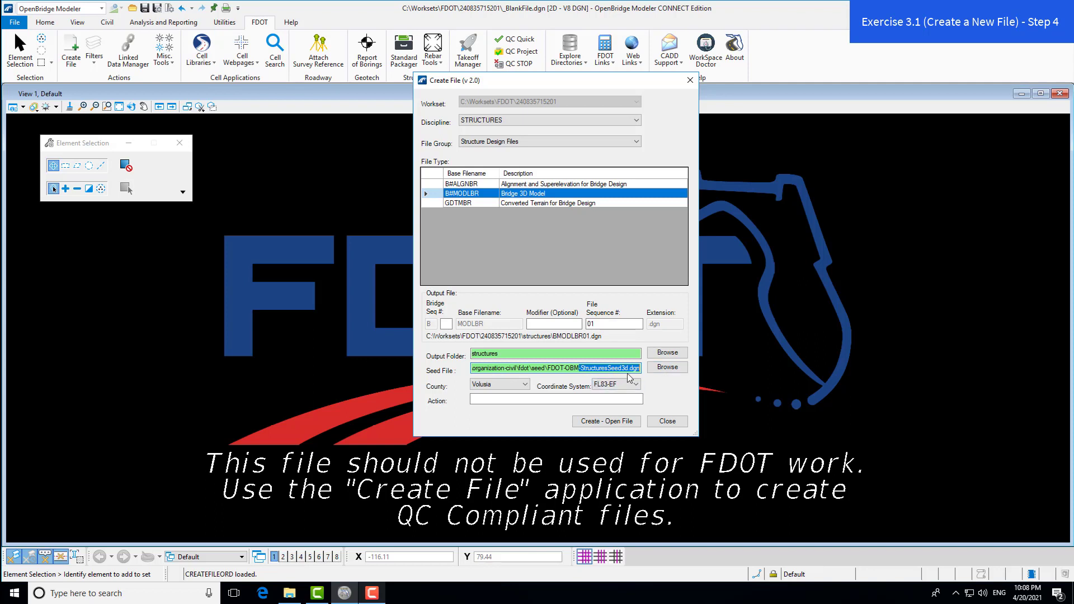
left_click(630, 370)
- Enter Bridge Seq # 1 and Modifier TR, making the output B1MODLBRTR01.dgn
key("Tab")
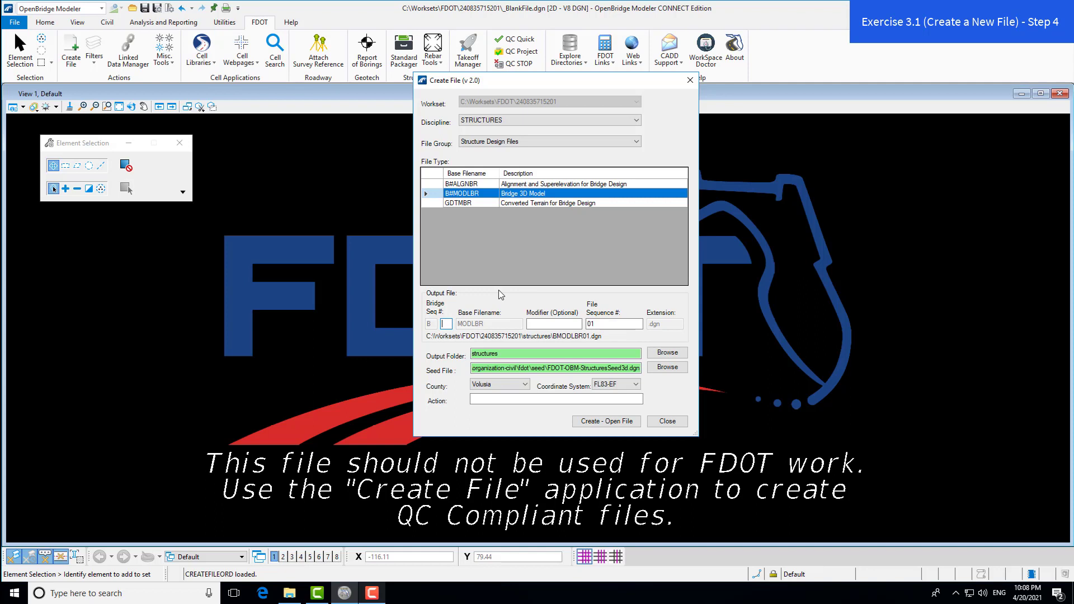
type("1")
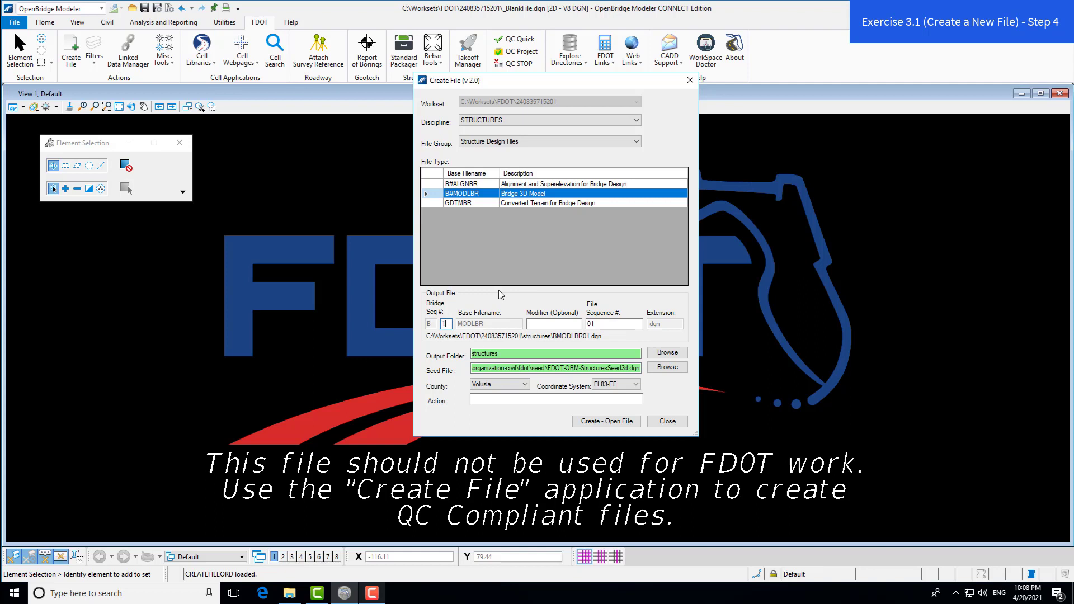
left_click(575, 327)
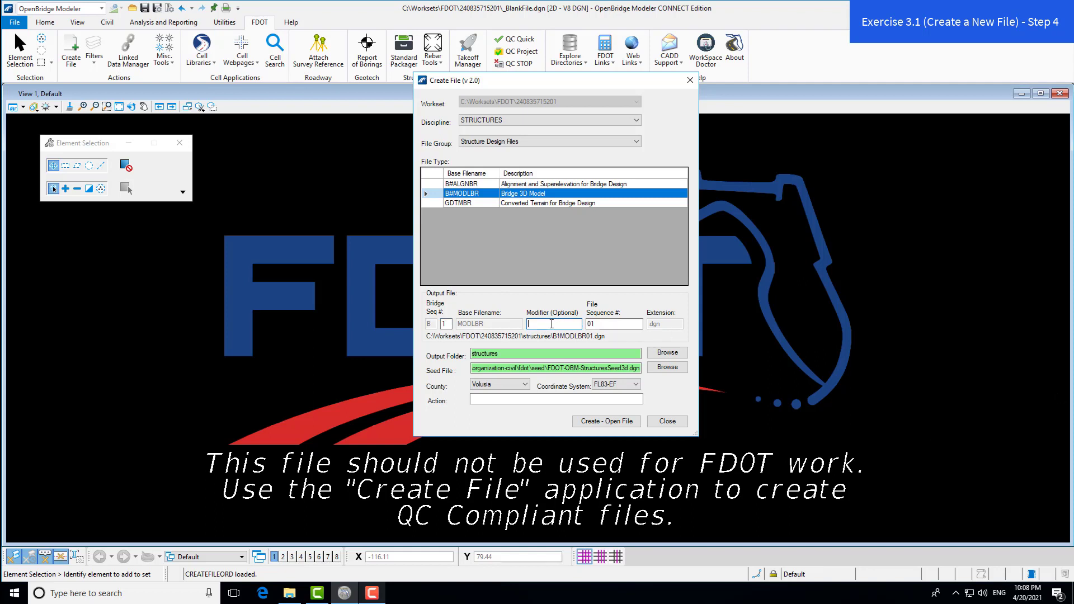
type("TR")
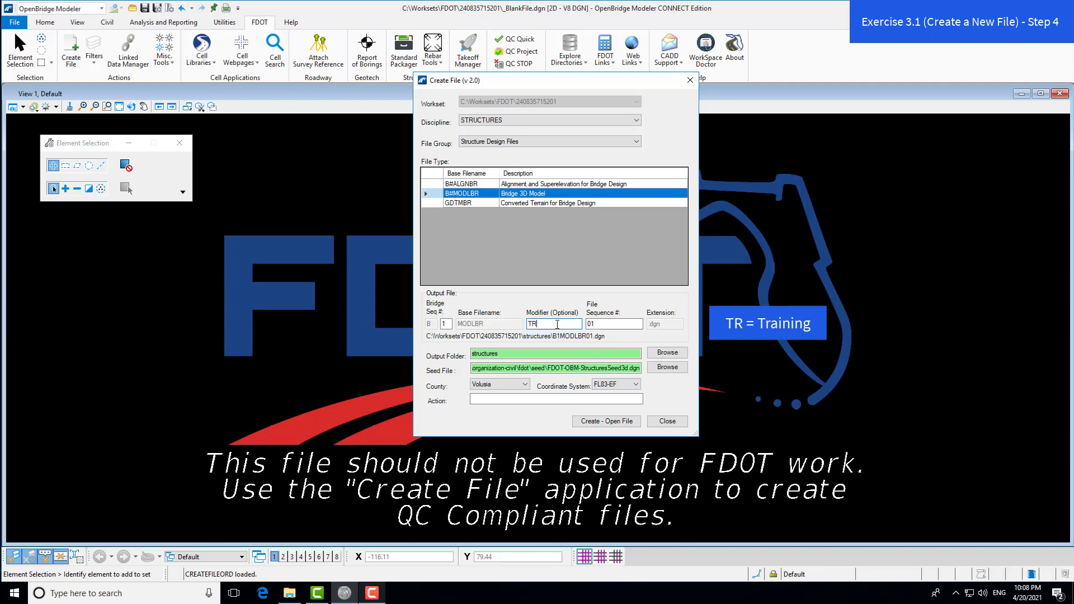
left_click(614, 326)
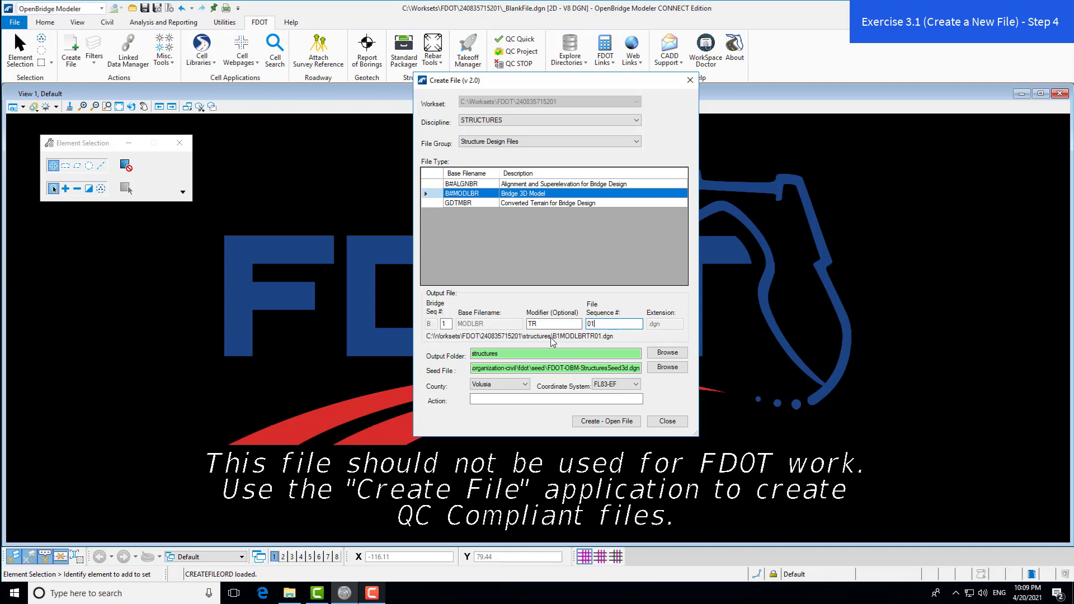
left_click(522, 386)
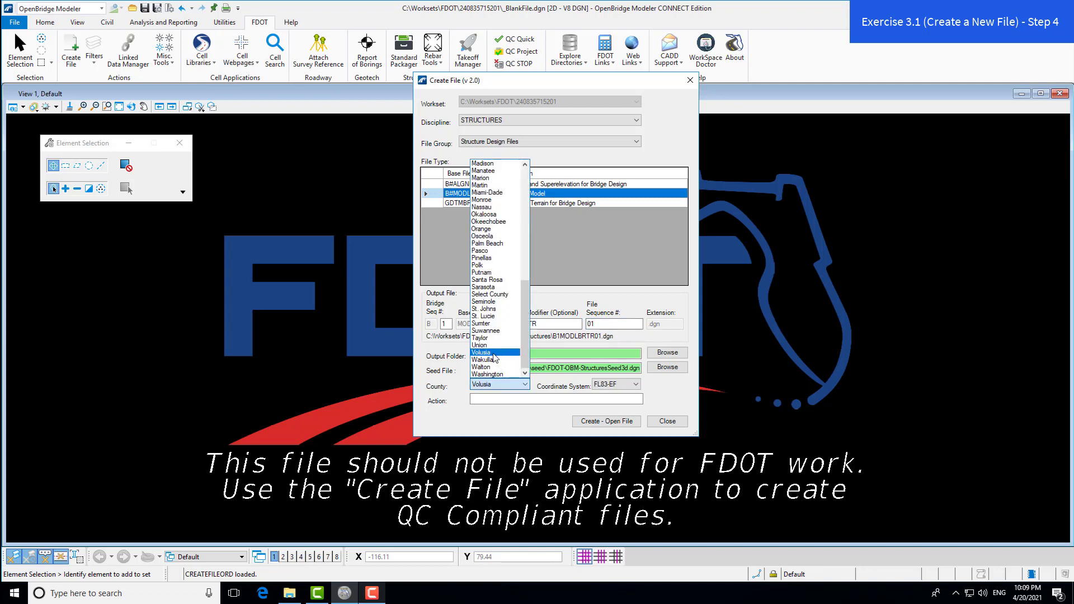
left_click(493, 353)
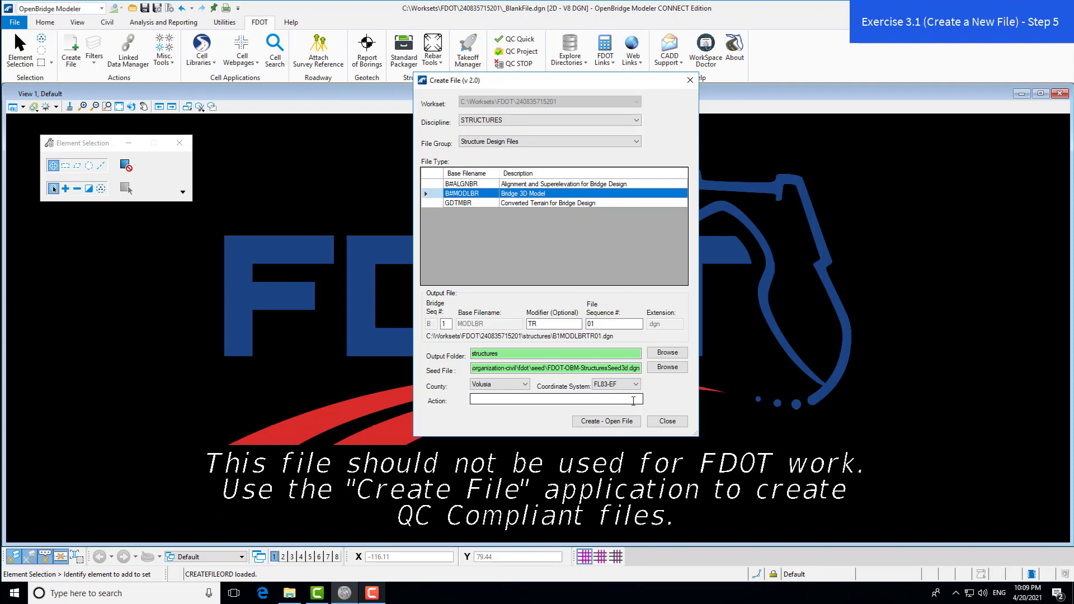
- Create and open B1MODLBRTR01.dgn, then close the Create File dialog once the model loads
left_click(607, 425)
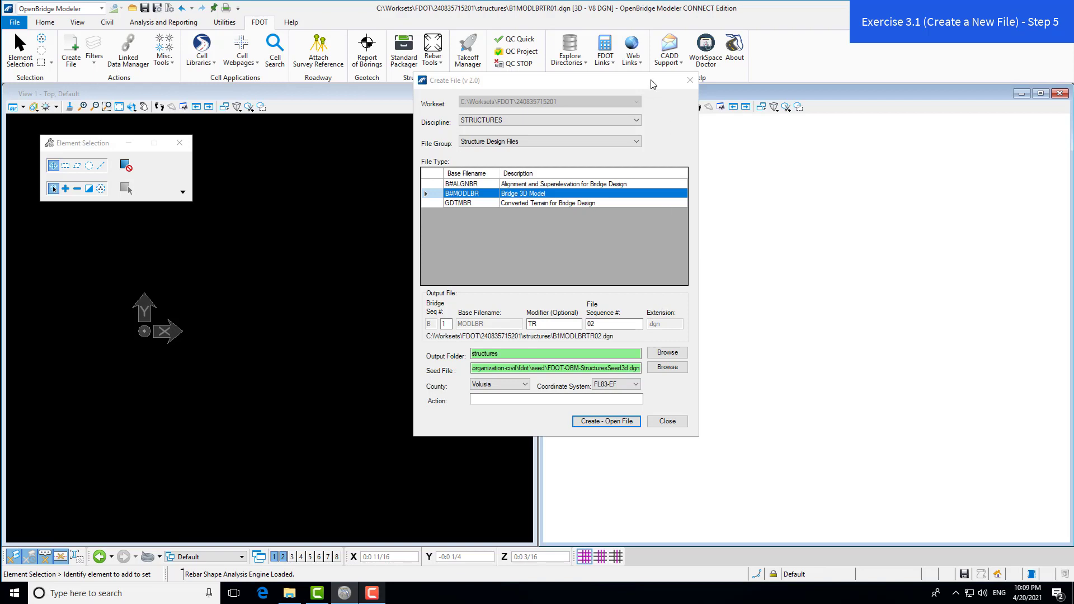
left_click(690, 80)
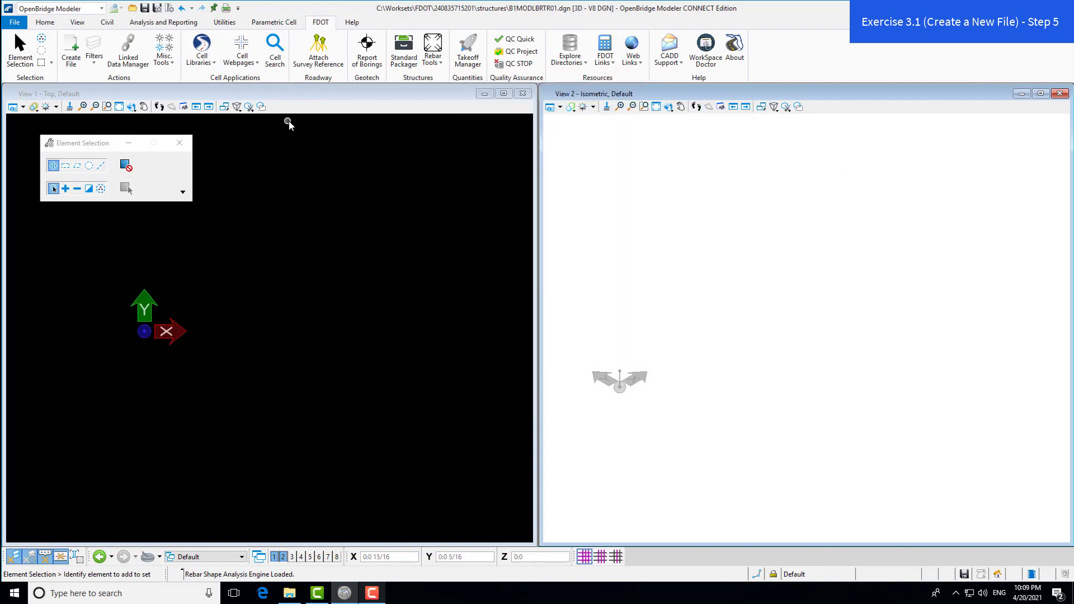
left_click(319, 92)
scroll(330, 293, "down", 2)
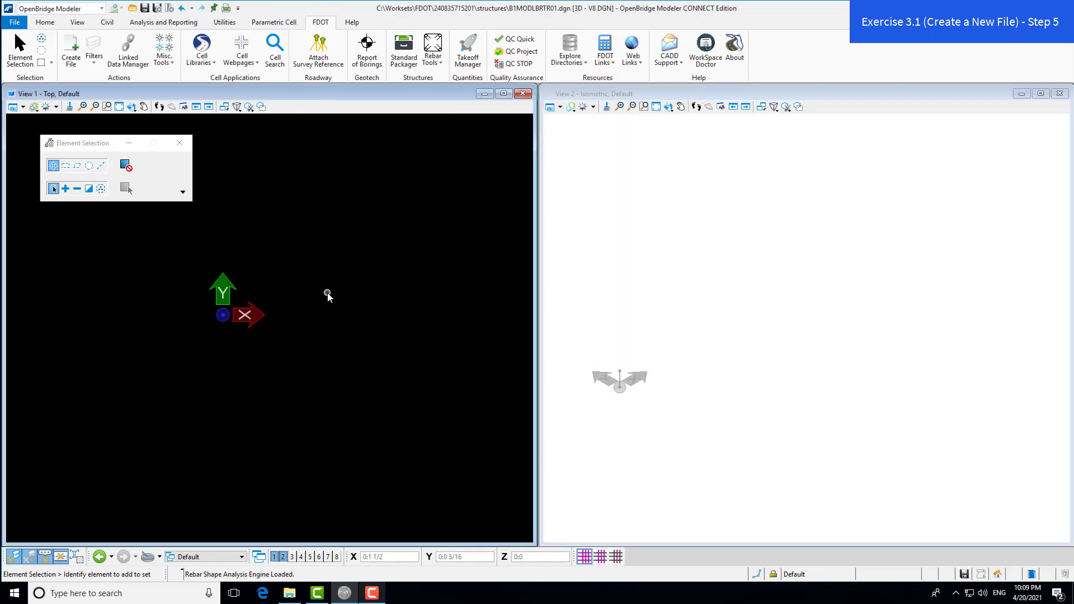
scroll(365, 223, "up", 1)
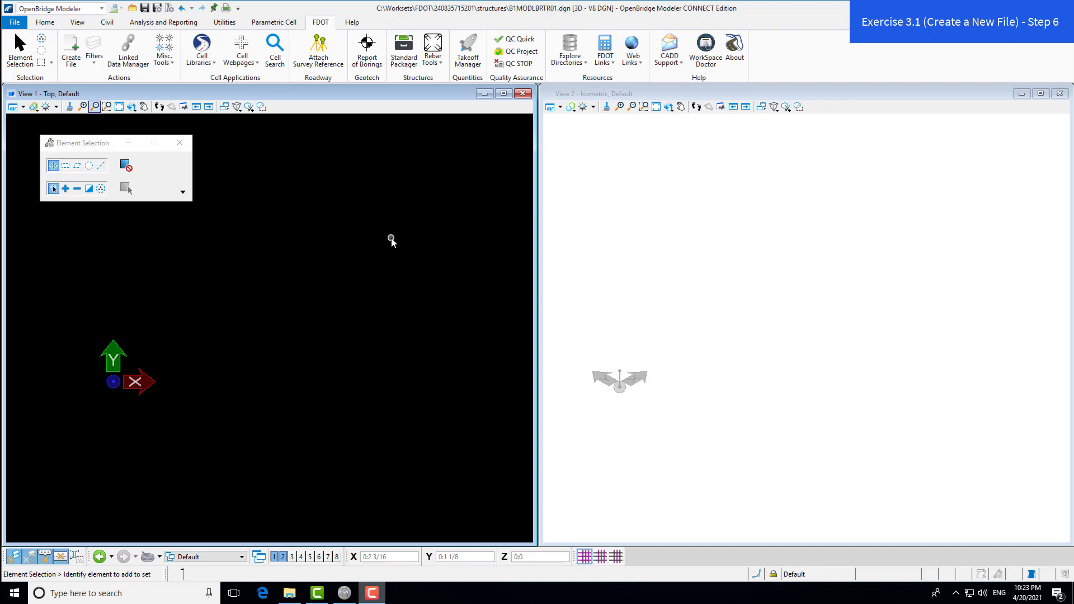
- In Edge, load the pasted fdot-obm-training-course URL and scroll down to its Documentation table
left_click(263, 593)
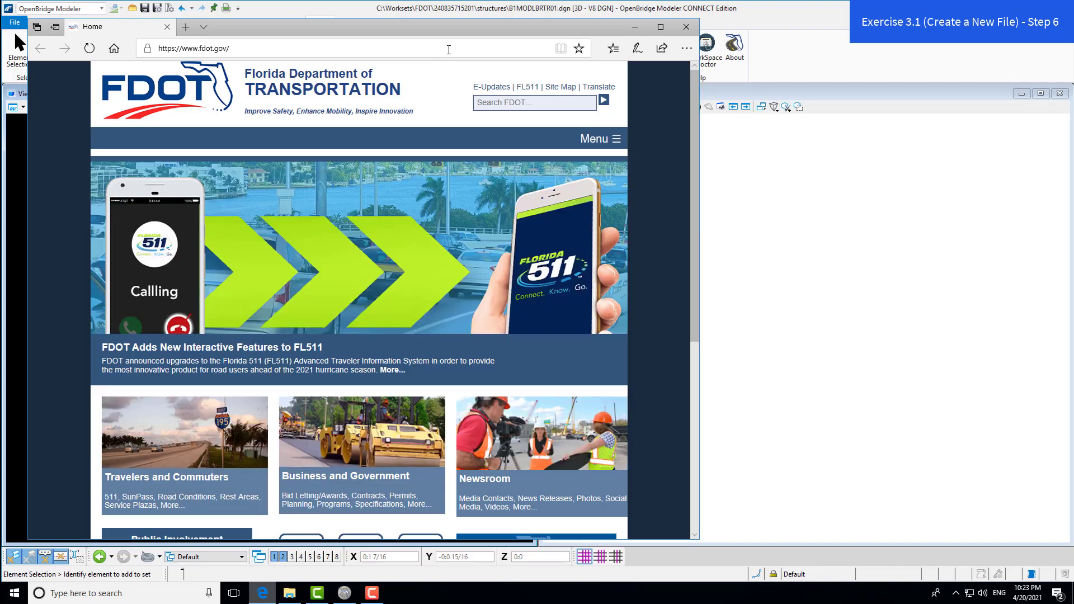
left_click(449, 49)
type("https://www.fdot.gov/cadd/downloads/documentation/fdotconnecttraining/fdot-obm-training-course")
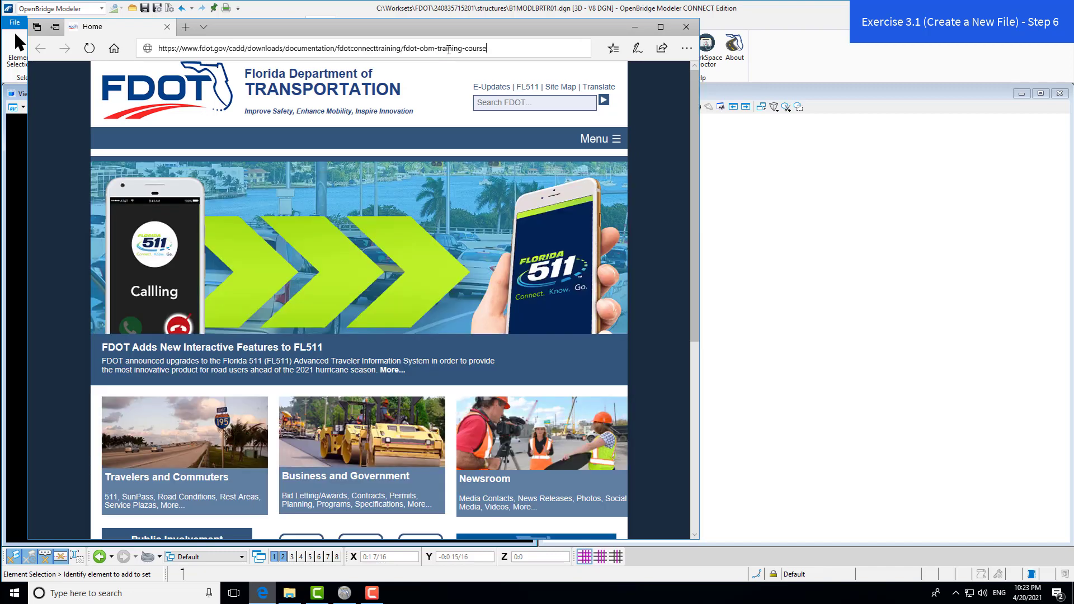
key("Return")
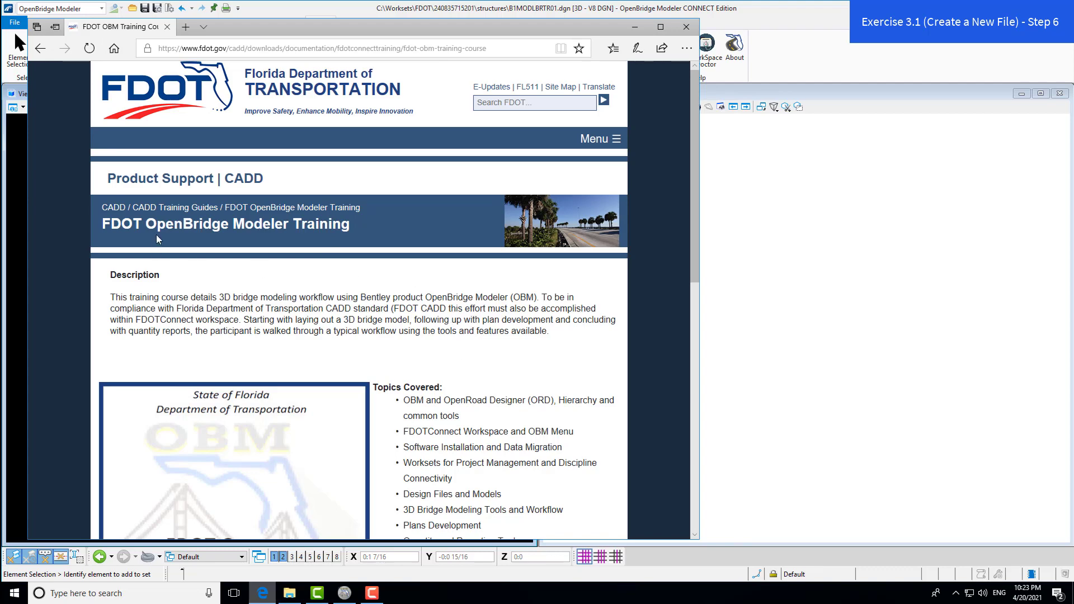
scroll(470, 291, "down", 4)
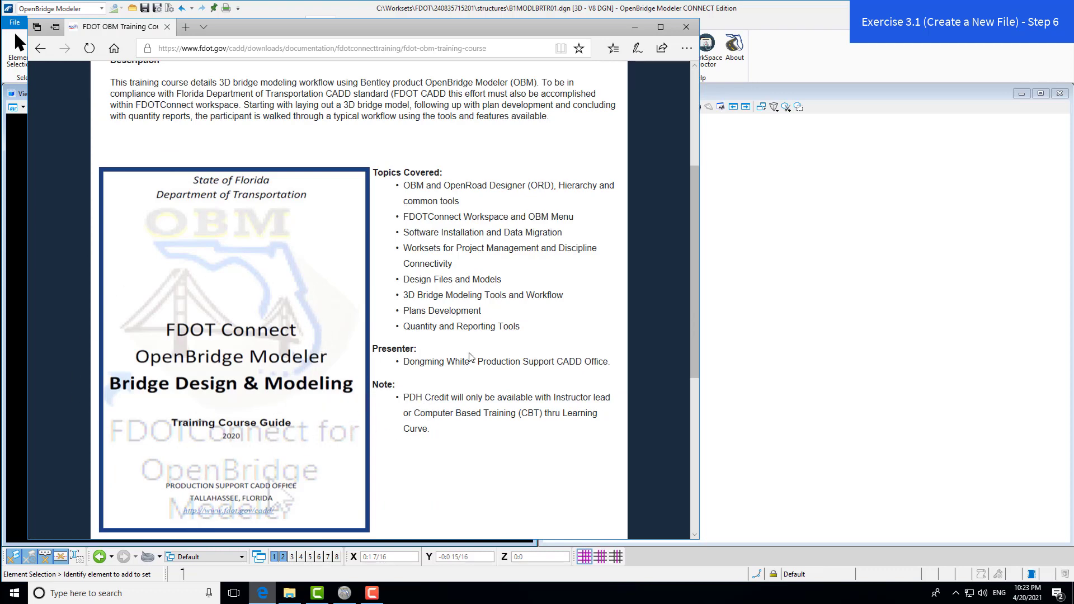
scroll(472, 303, "down", 5)
scroll(472, 303, "down", 1)
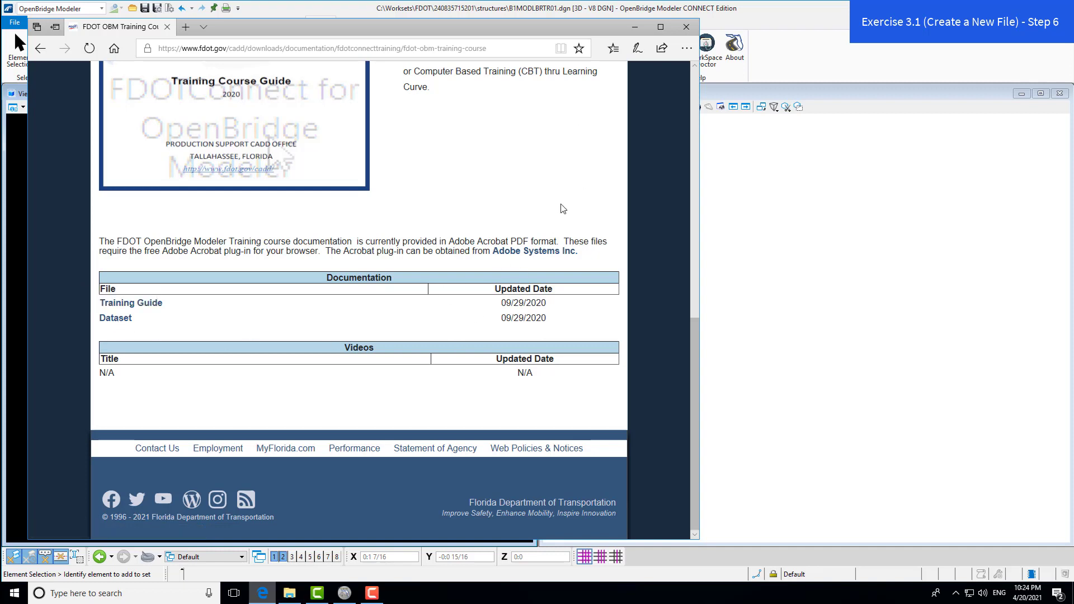
- Minimize Edge, open the Fresh_Files_(DO_NOT_MODIFY) folder from File Explorer's jump list, and move it left
left_click(636, 29)
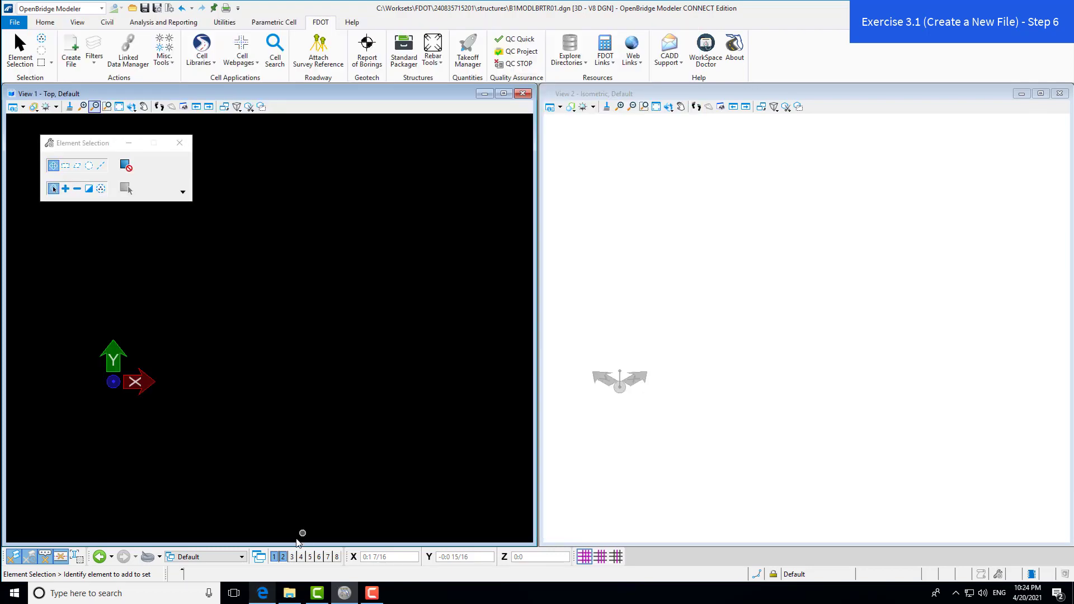
right_click(291, 594)
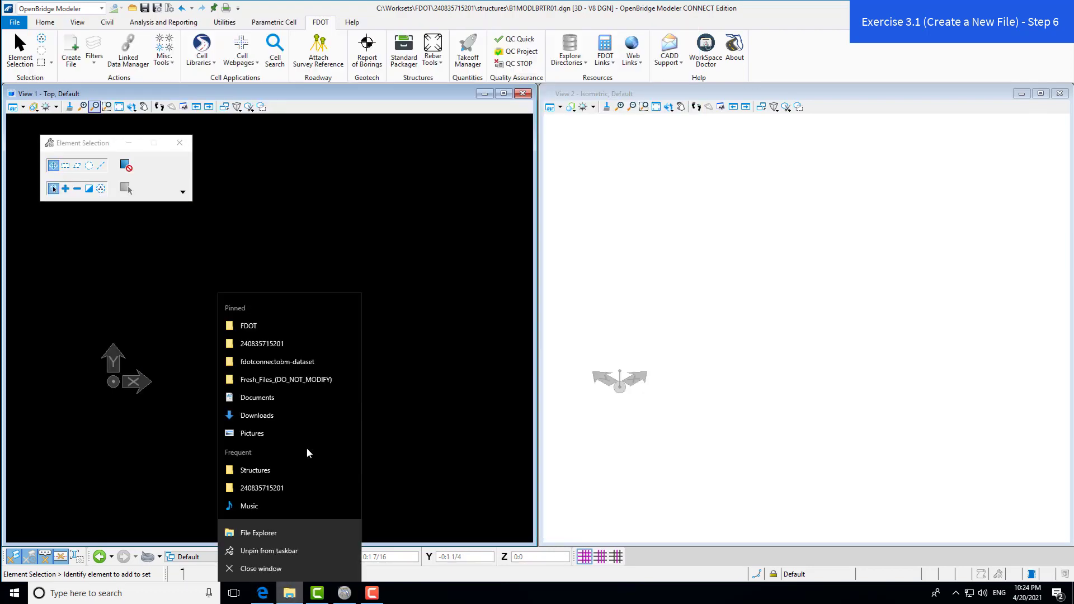
left_click(294, 379)
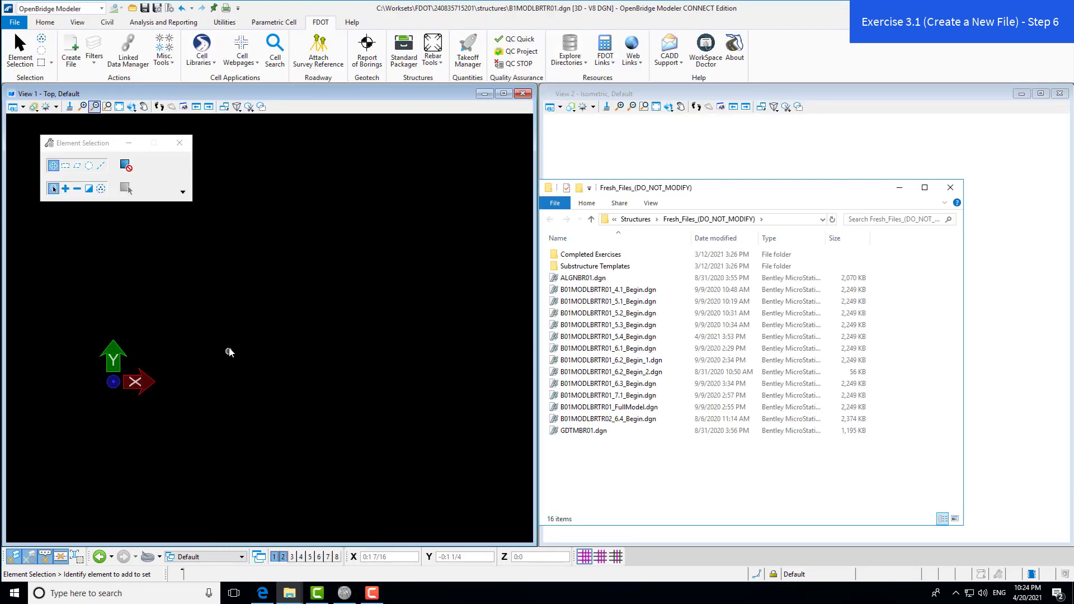
left_click_drag(752, 192, 254, 189)
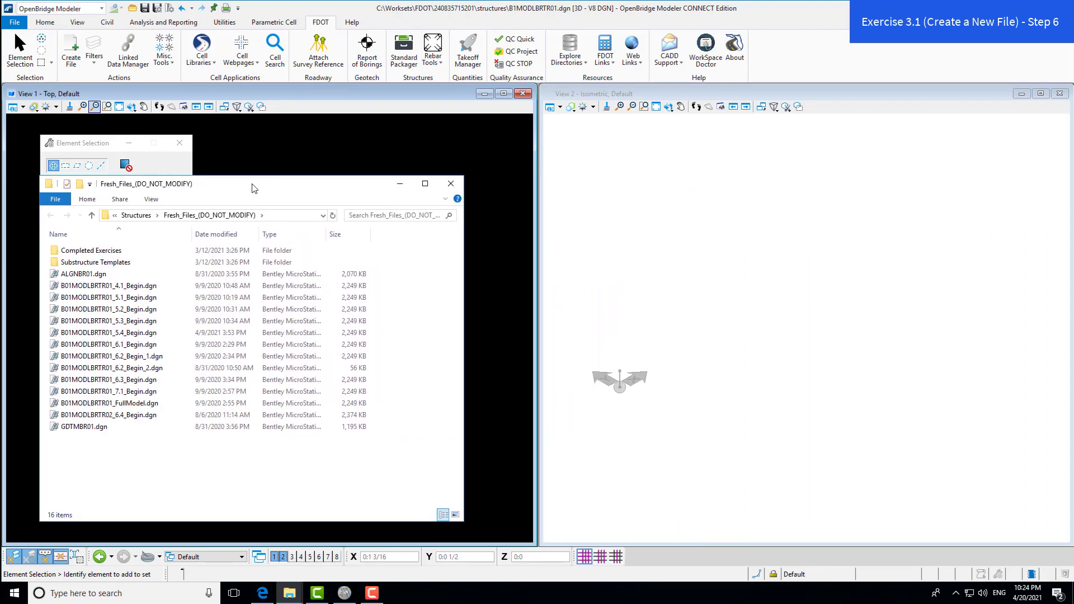
- Bring up the FDOT Worksets window too, then start selecting at Completed Exercises in Fresh_Files
left_click(289, 593)
left_click(250, 561)
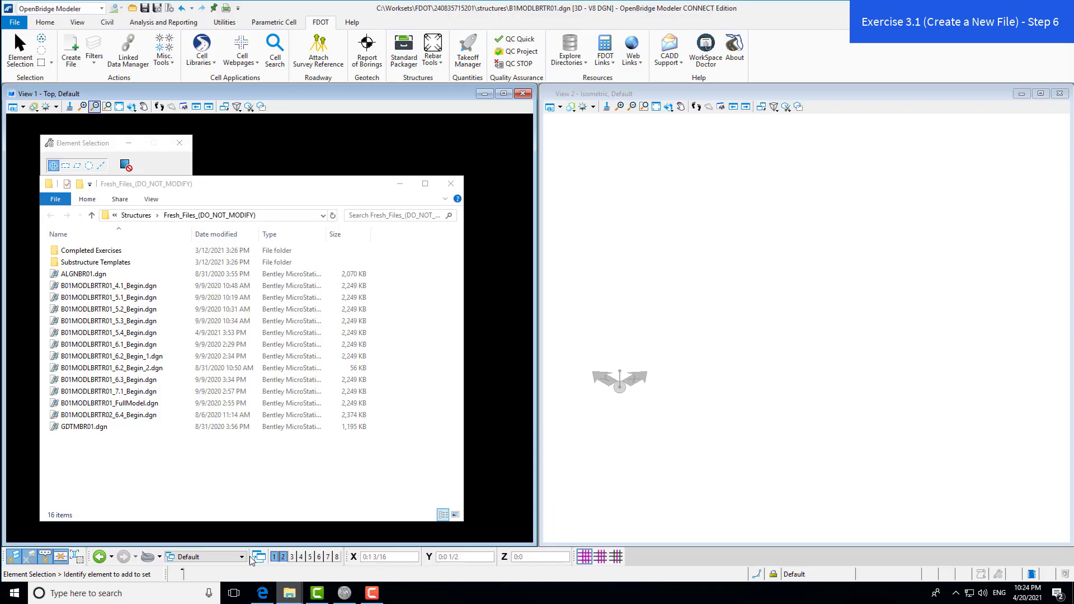
left_click(216, 476)
left_click(100, 251)
left_click(88, 428, "shift")
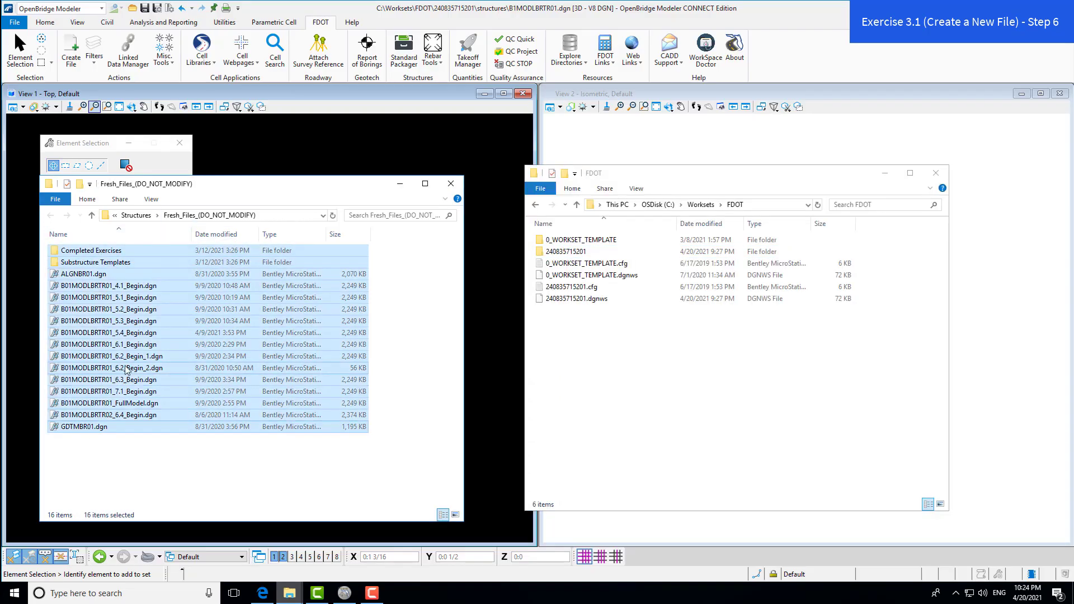
double_click(568, 251)
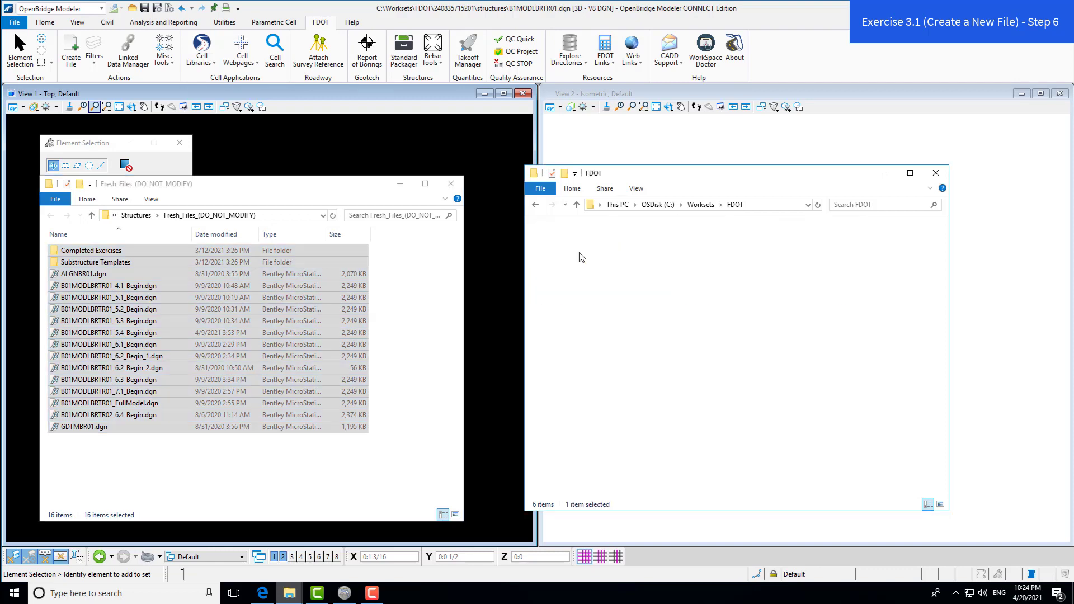
left_click(579, 466)
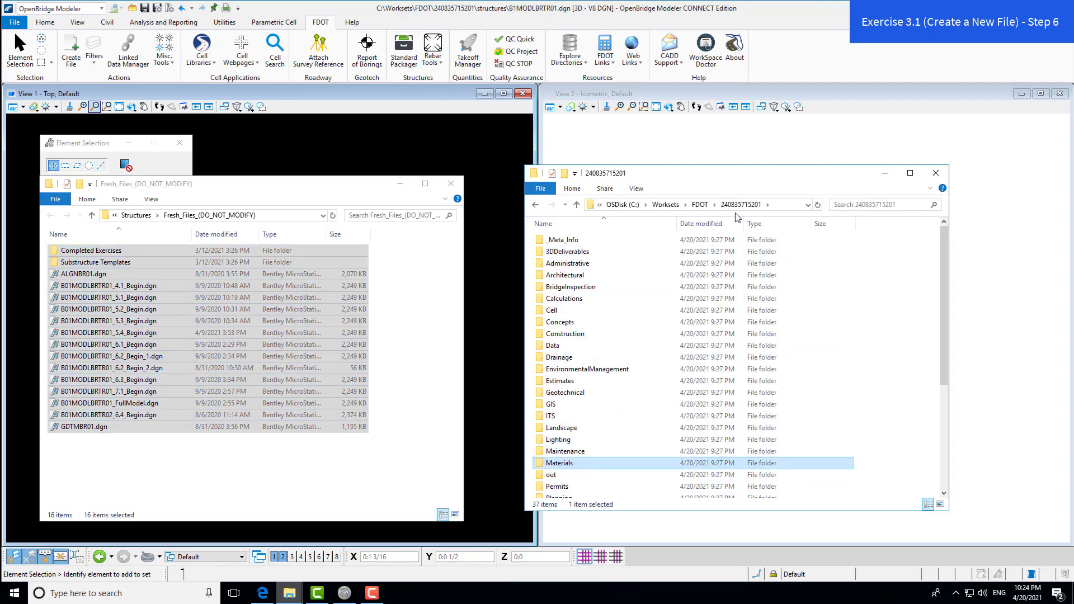
scroll(595, 429, "down", 1)
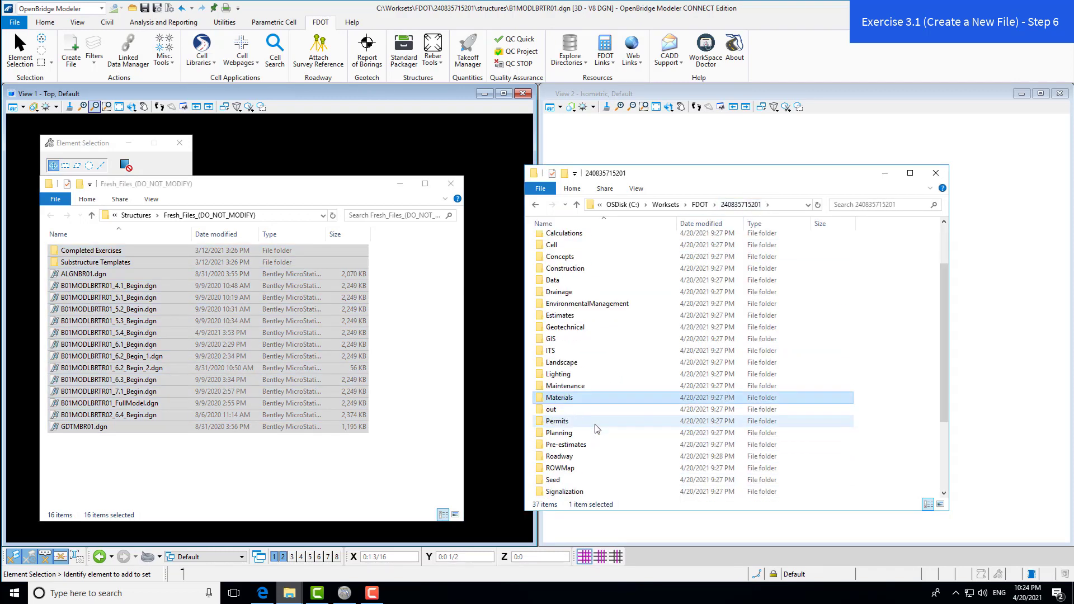
scroll(597, 428, "down", 3)
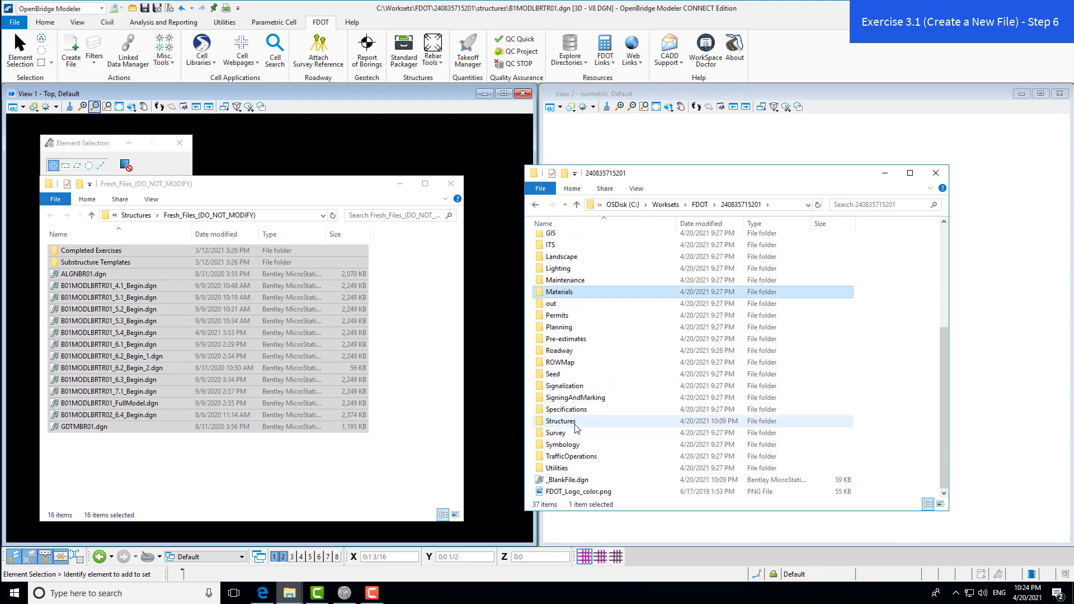
double_click(577, 427)
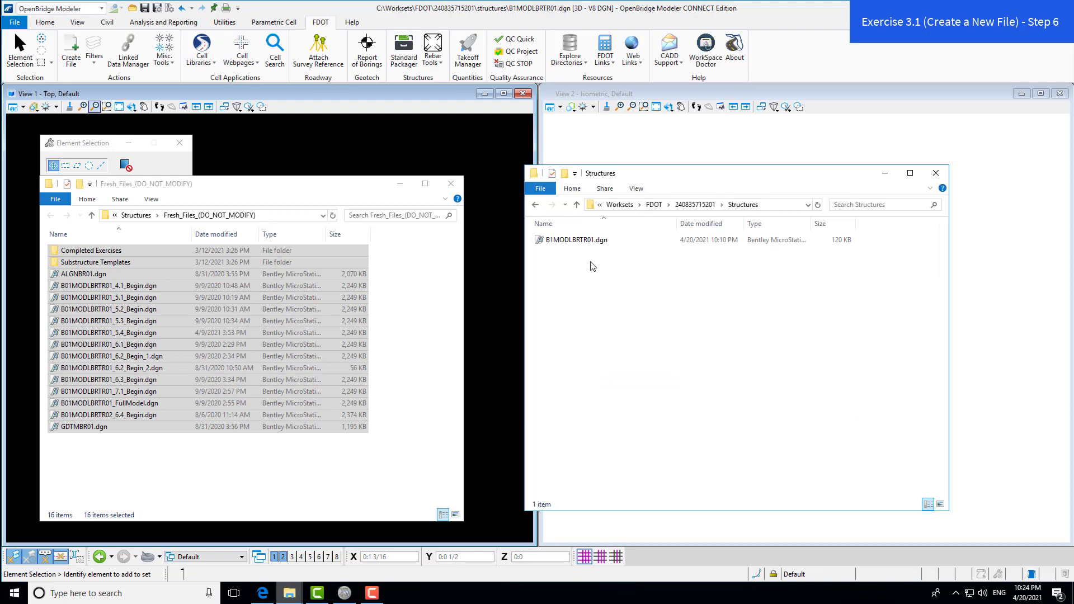
- Paste the dataset into Structures, then select B01MODLBRTR01_4.1_Begin.dgn
right_click(593, 266)
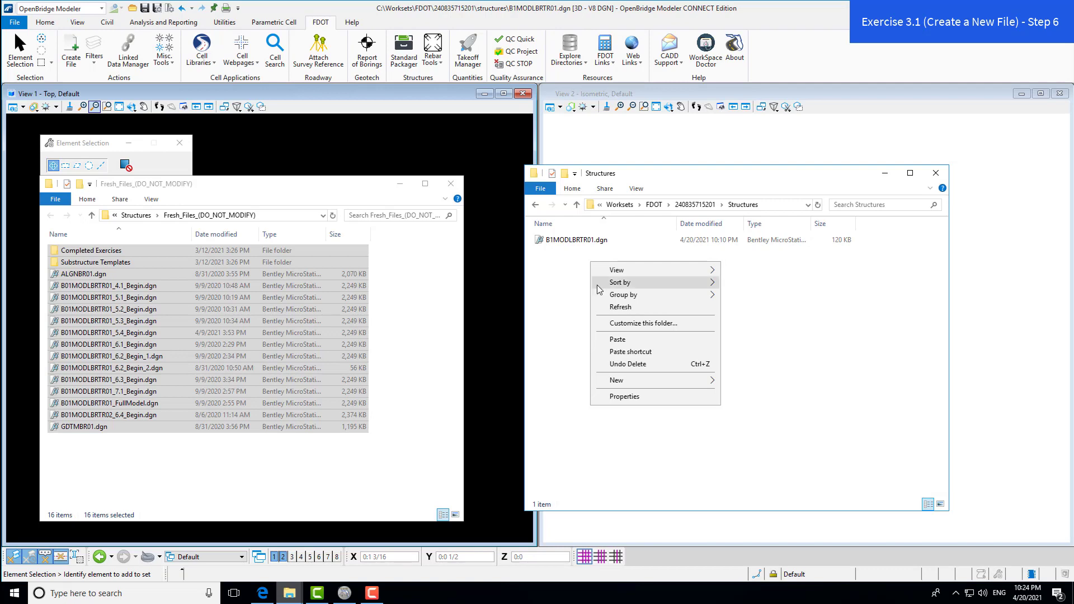
left_click(623, 341)
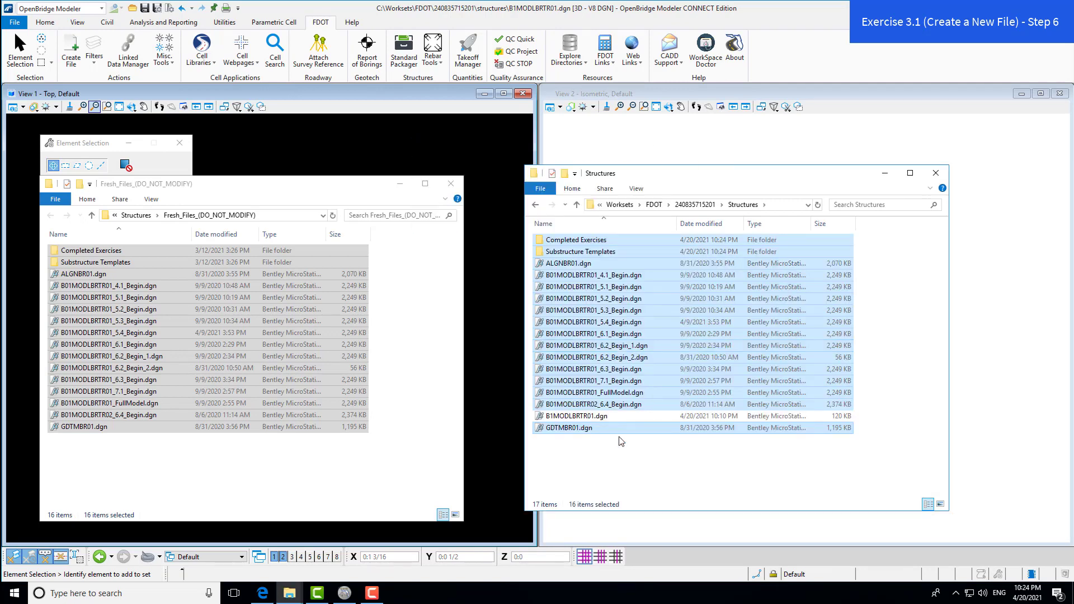
left_click(604, 454)
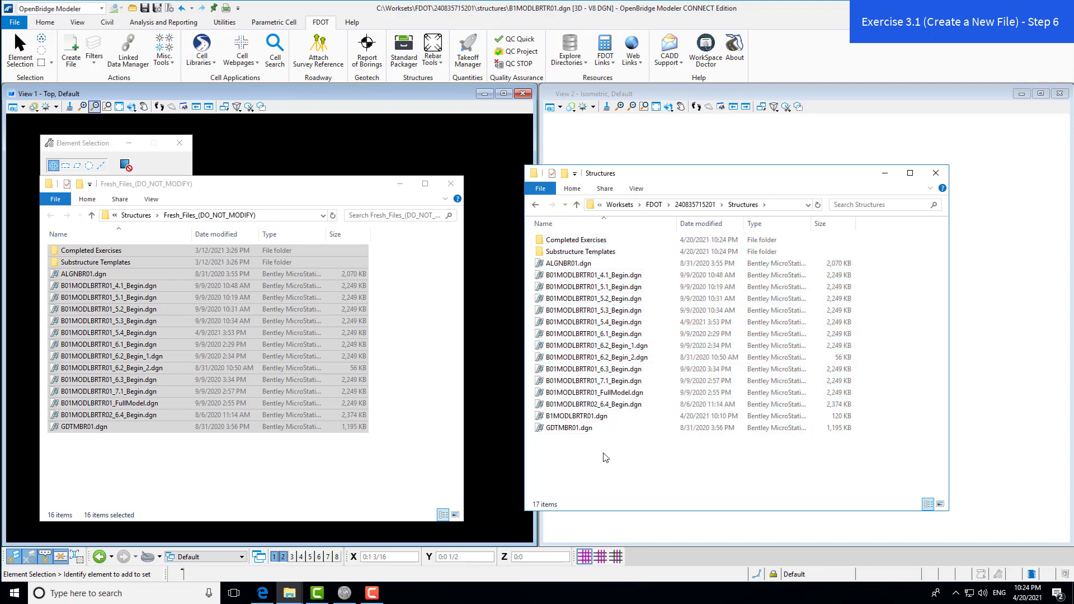
left_click(606, 280)
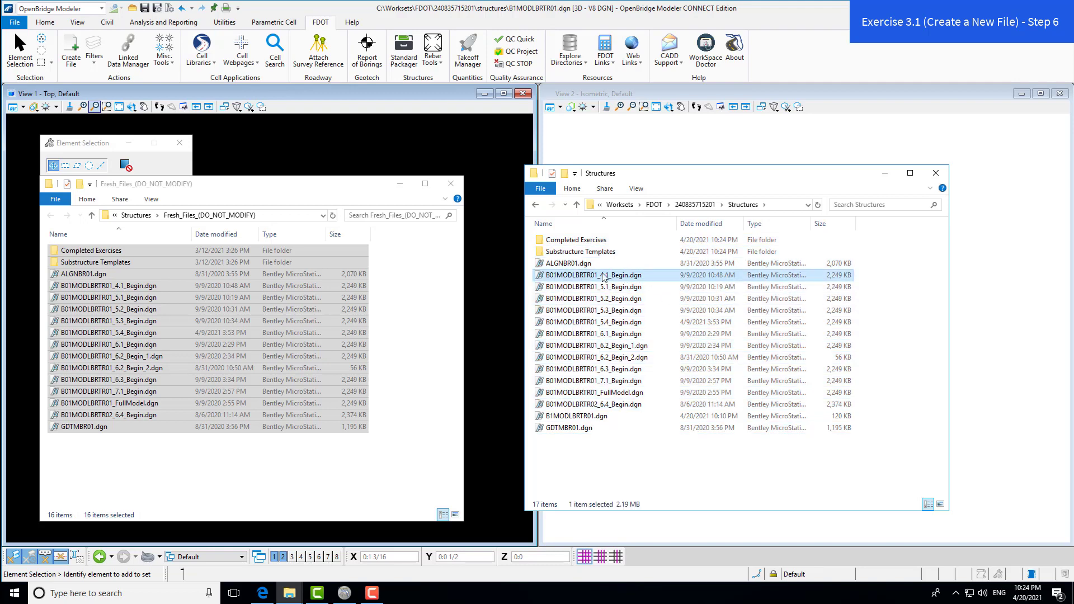